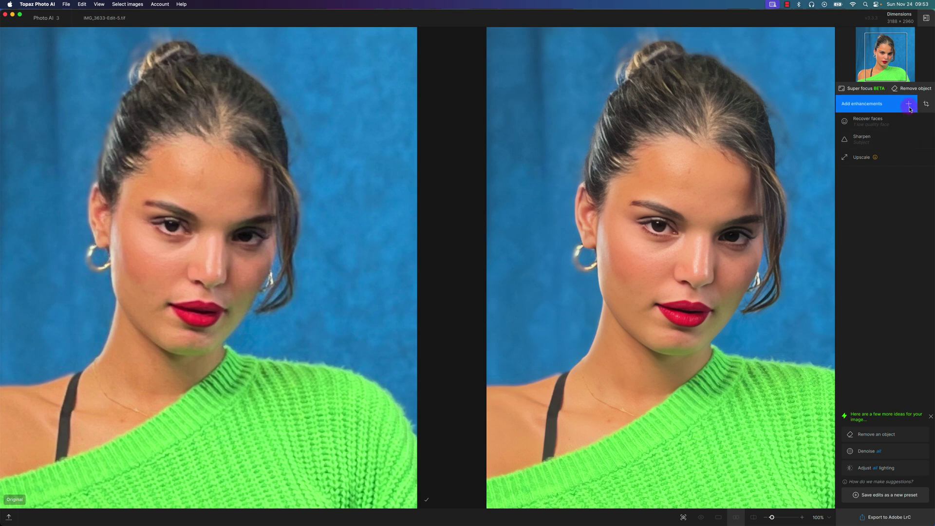
Export the enhanced portrait from Topaz Photo AI to Lightroom Classic and select the returned IMG_3633-Edit-5.tif for developing
click(908, 105)
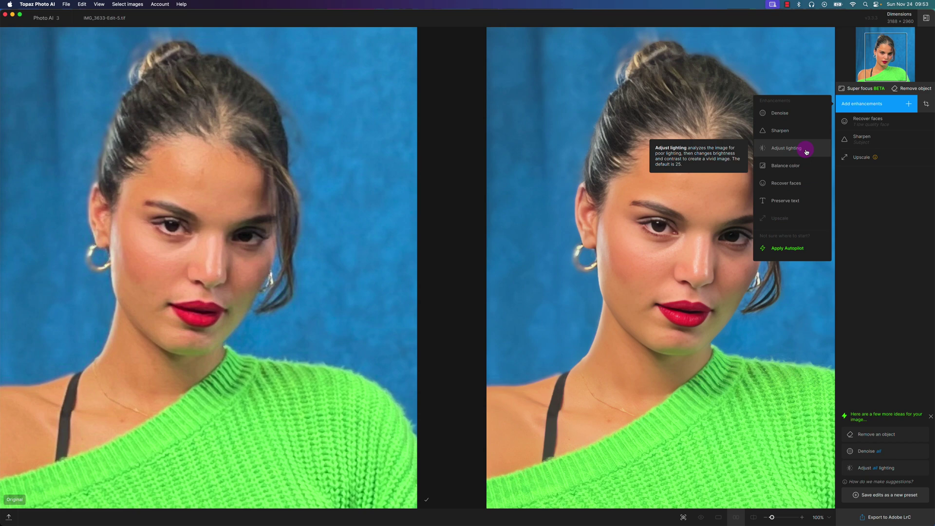
click(887, 188)
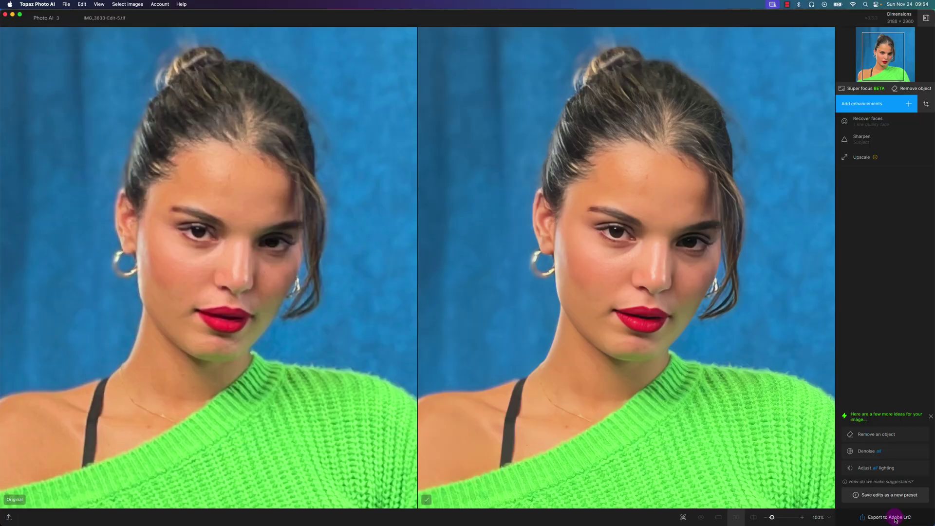
click(894, 520)
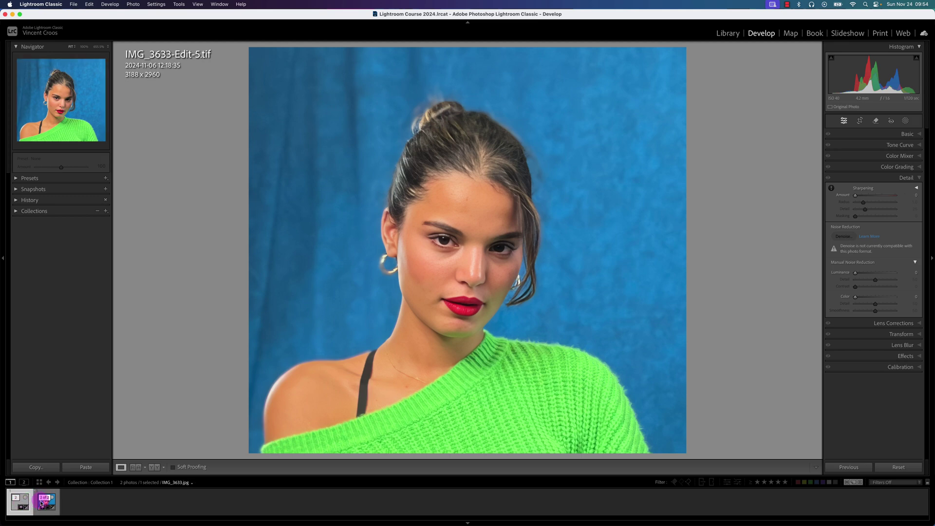
click(22, 501)
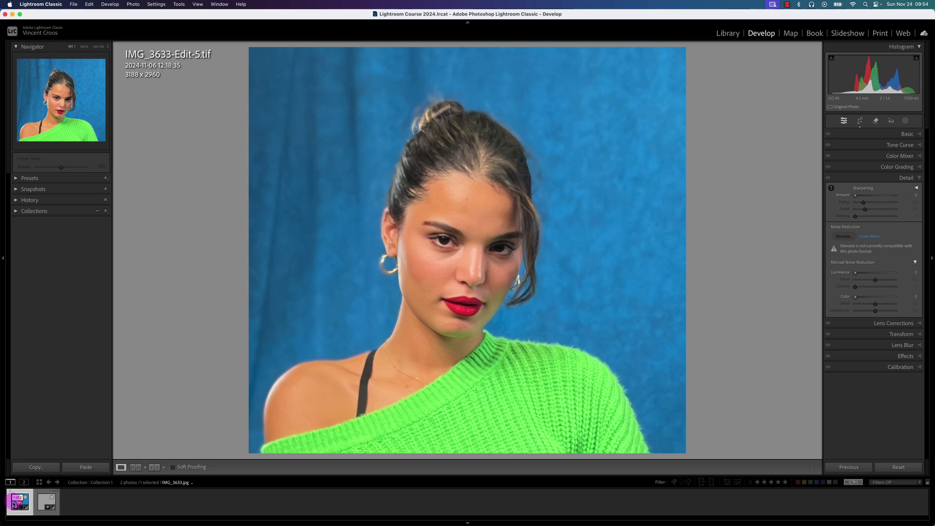
click(46, 501)
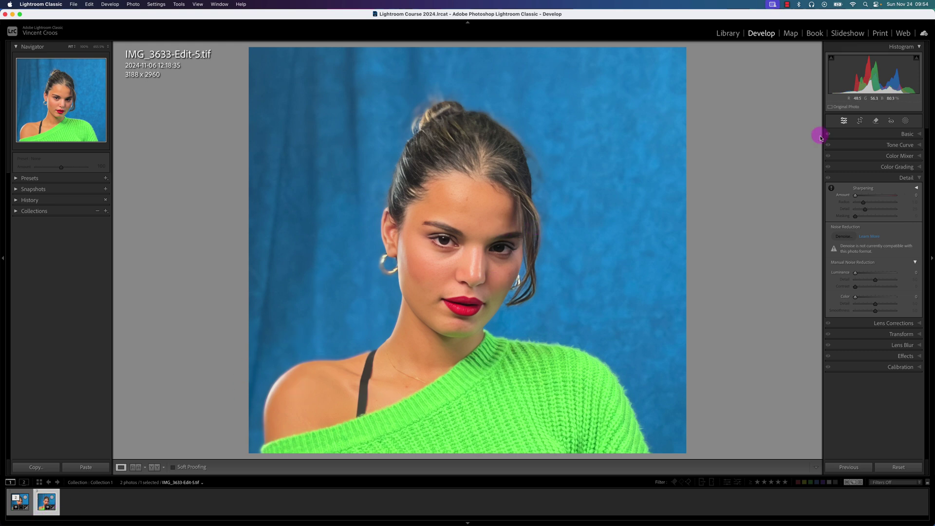
Retouch the spot on the forehead and erase the necklace with the Remove tool at size 5
click(904, 120)
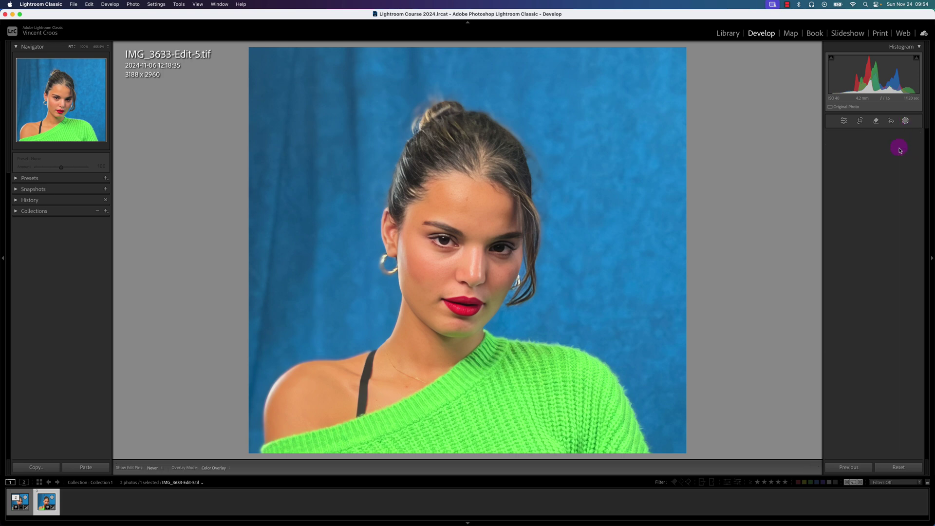
click(848, 188)
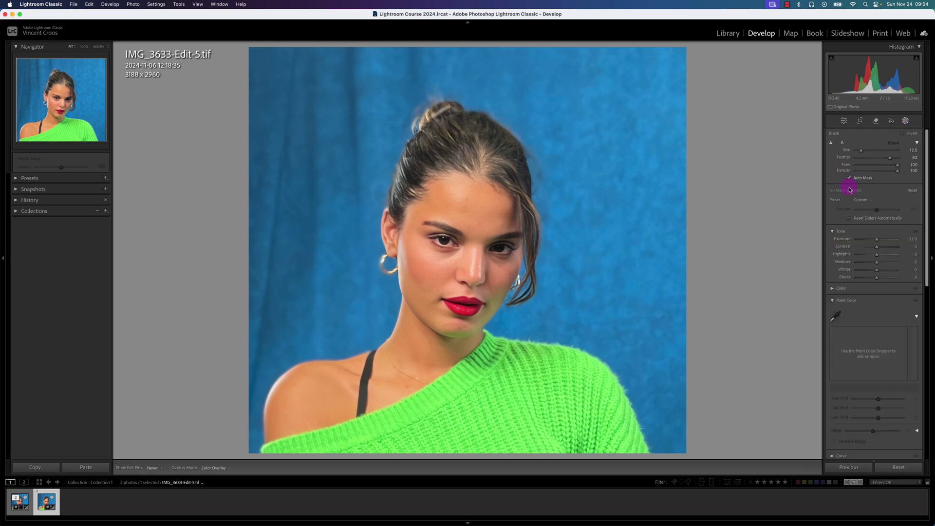
click(876, 121)
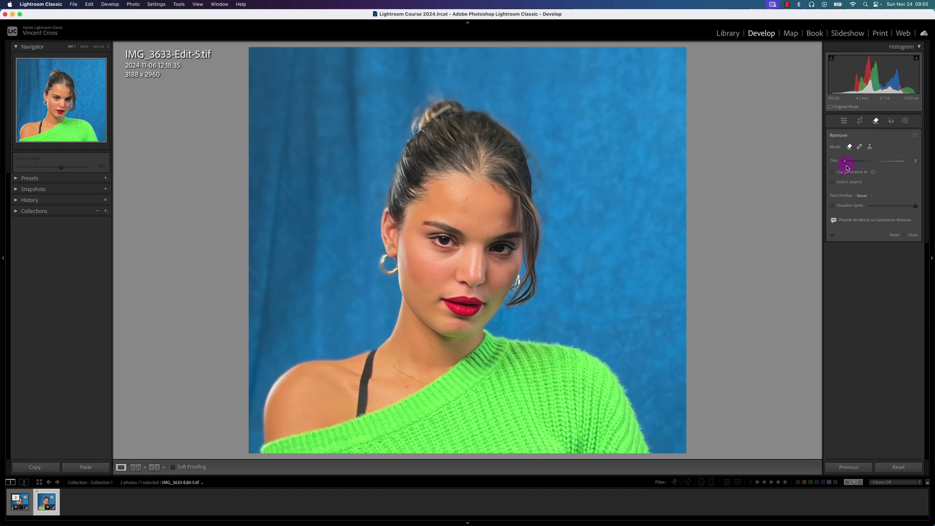
drag(845, 164, 846, 163)
click(466, 200)
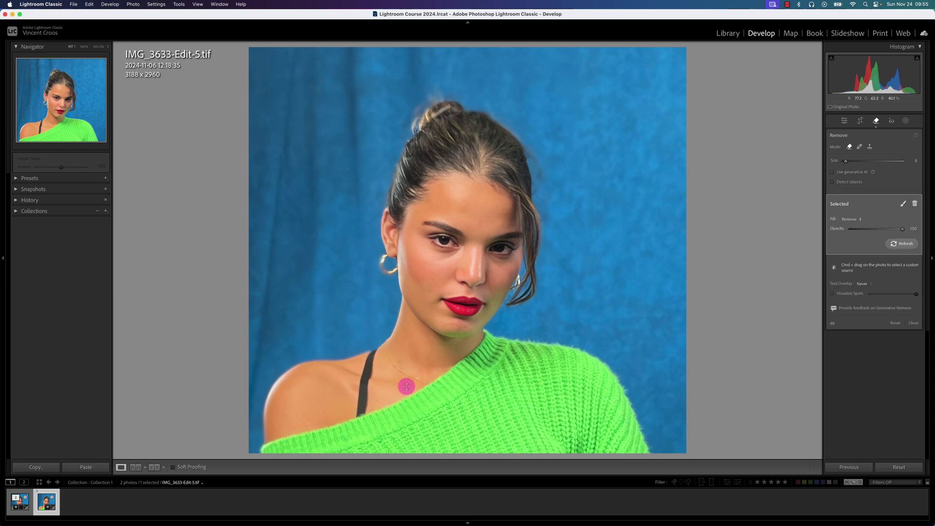
mouse_move(394, 364)
mouse_down()
mouse_move(386, 340)
mouse_move(393, 361)
mouse_move(427, 383)
mouse_up()
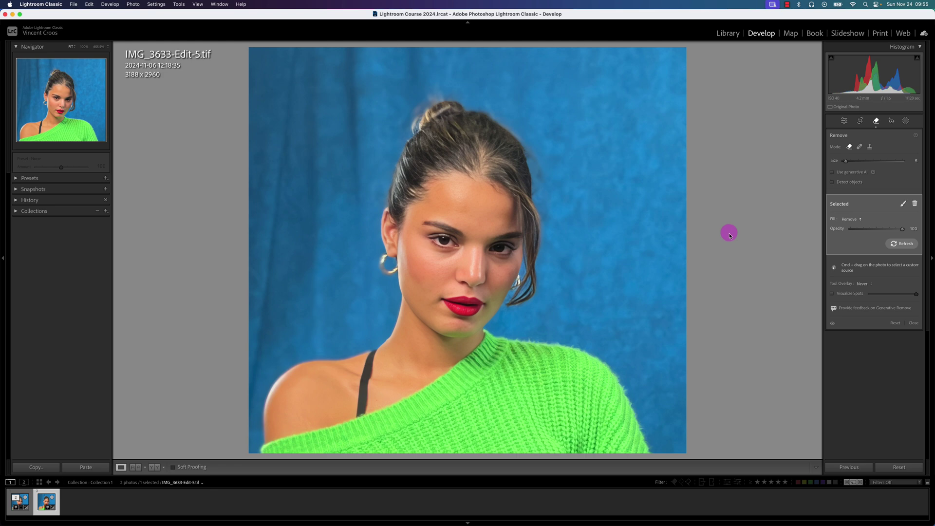
Set the portrait's Contrast to +17 and Clarity to +8 in the Basic adjustments
click(843, 121)
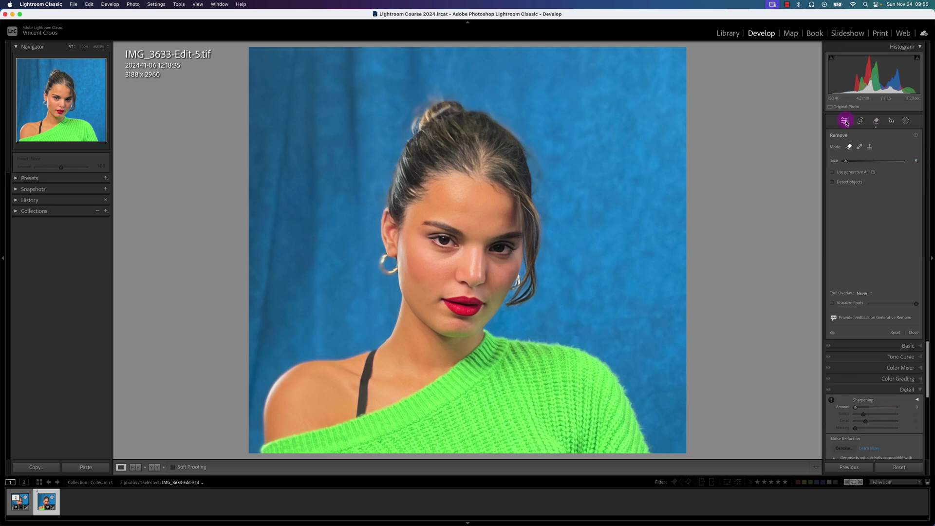
click(856, 178)
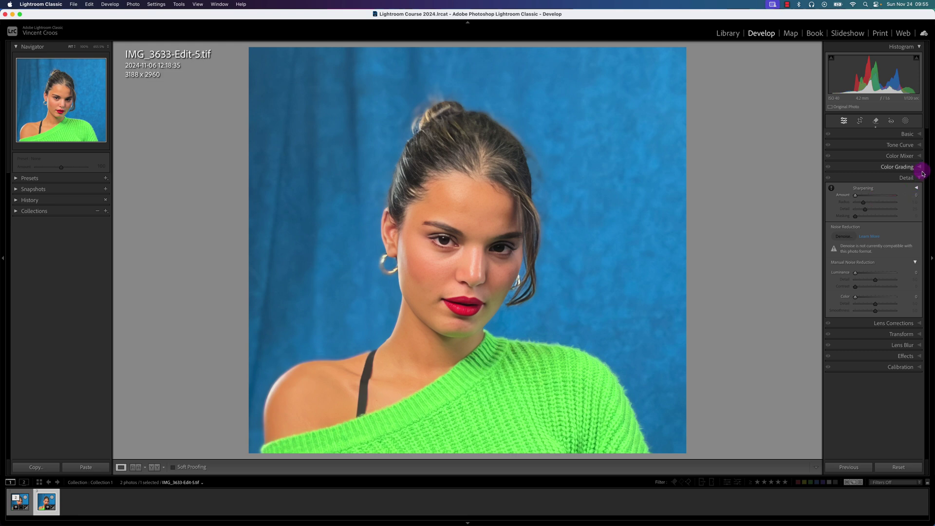
click(917, 147)
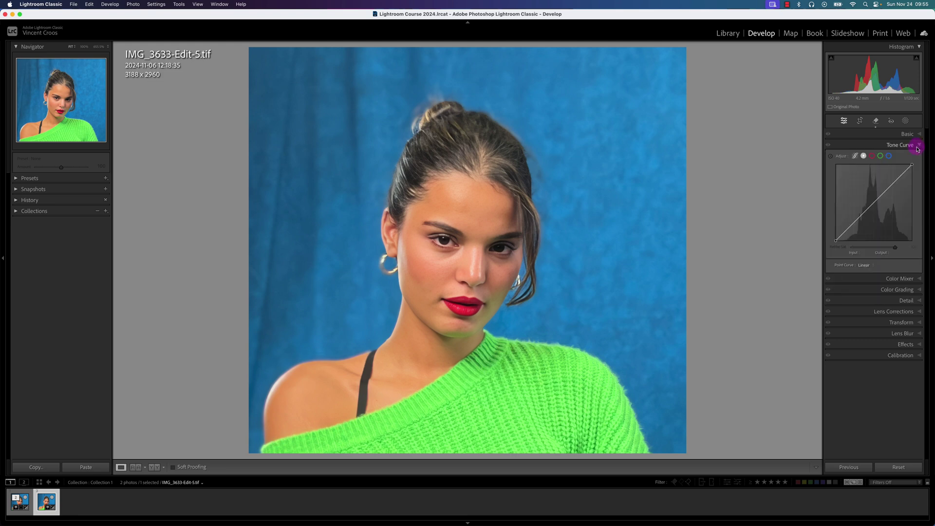
click(910, 134)
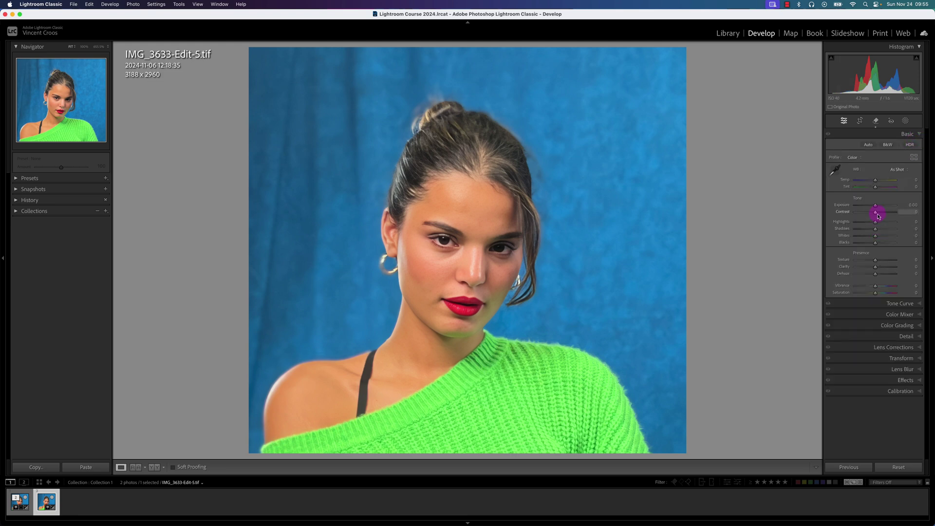
drag(878, 215, 881, 213)
drag(878, 267, 879, 269)
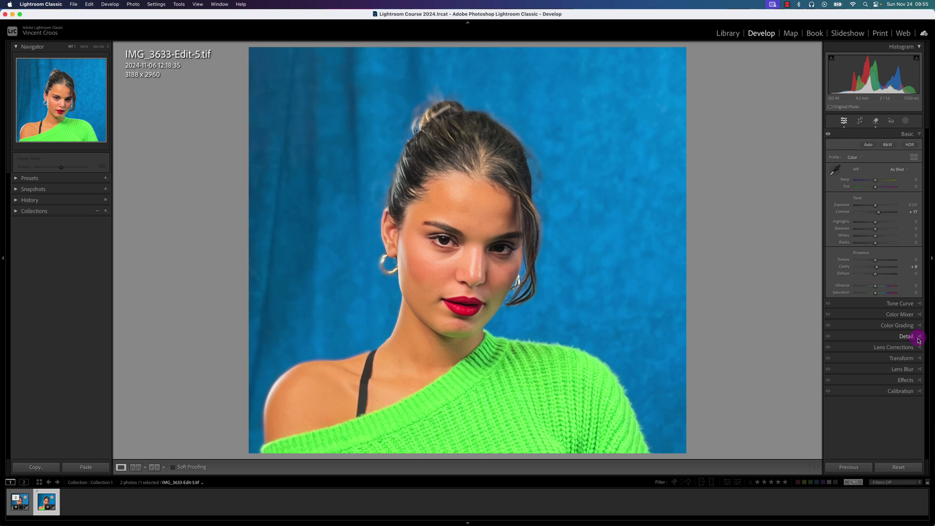
Add a post-crop vignette with an amount of -33 and compare the edited portrait with the original side by side
click(918, 380)
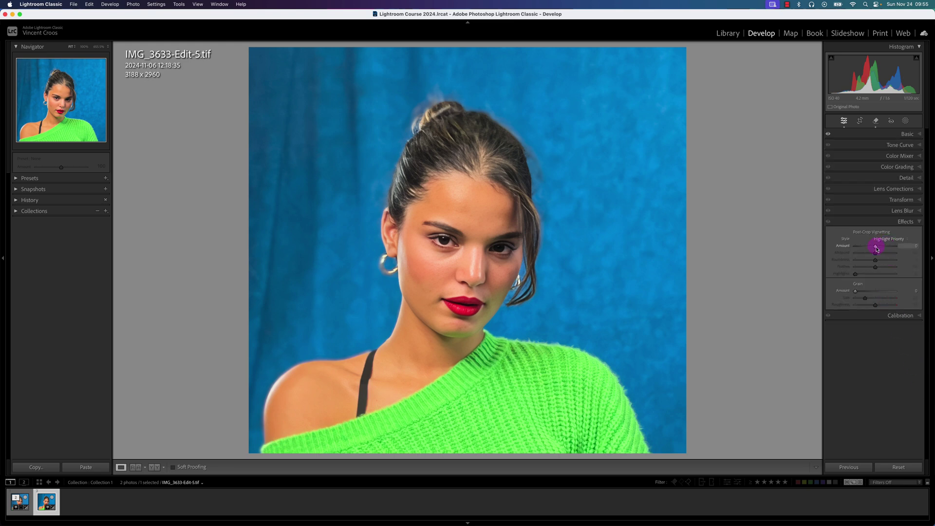
drag(874, 246, 869, 248)
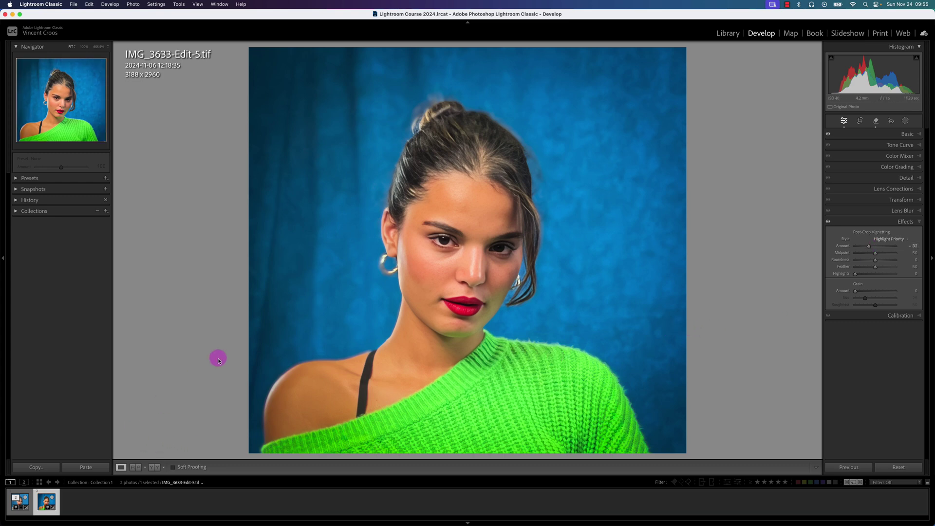
key(c)
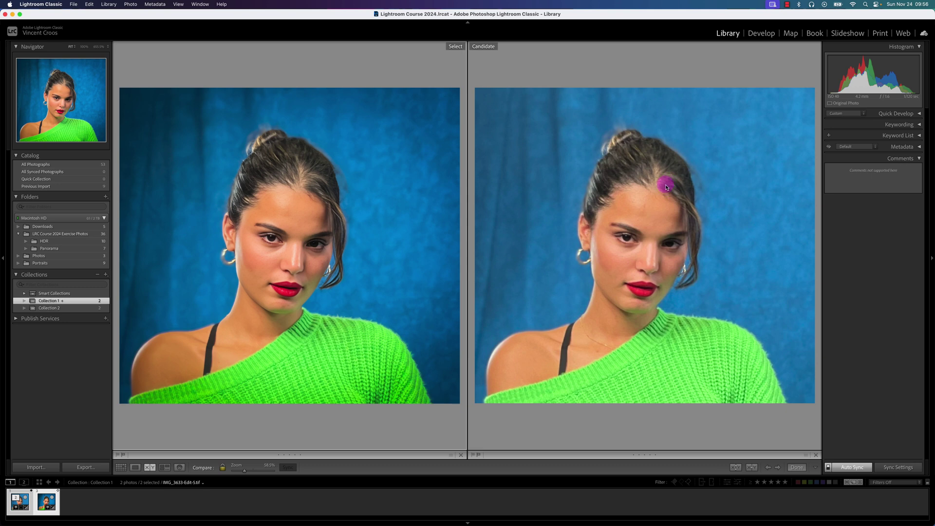
Switch to Capture One and review the EXIF exposure metadata of the parrot photo IMG_1051-357.dng
mouse_move(398, 522)
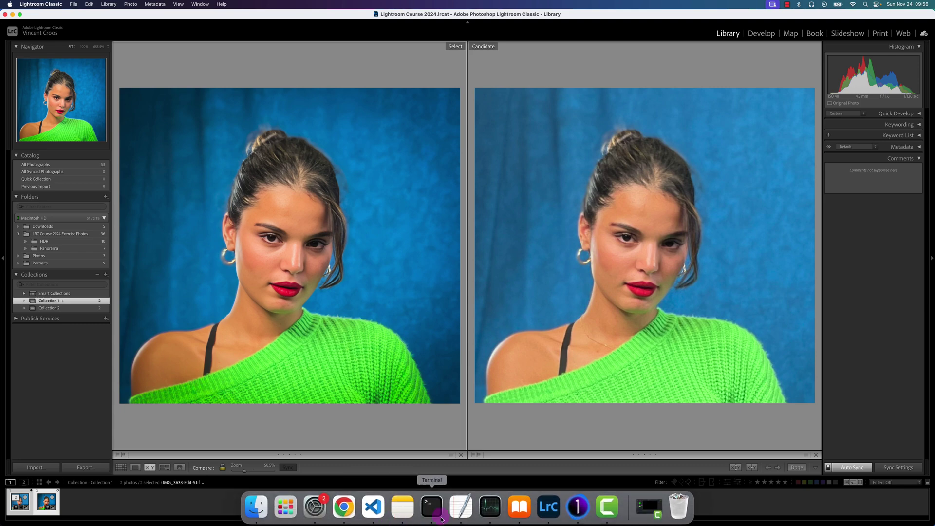
click(592, 511)
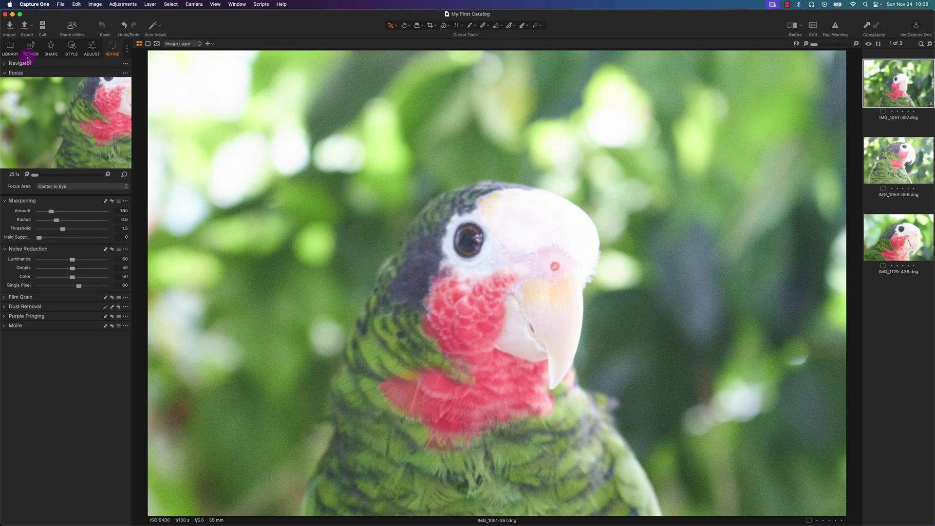
click(11, 45)
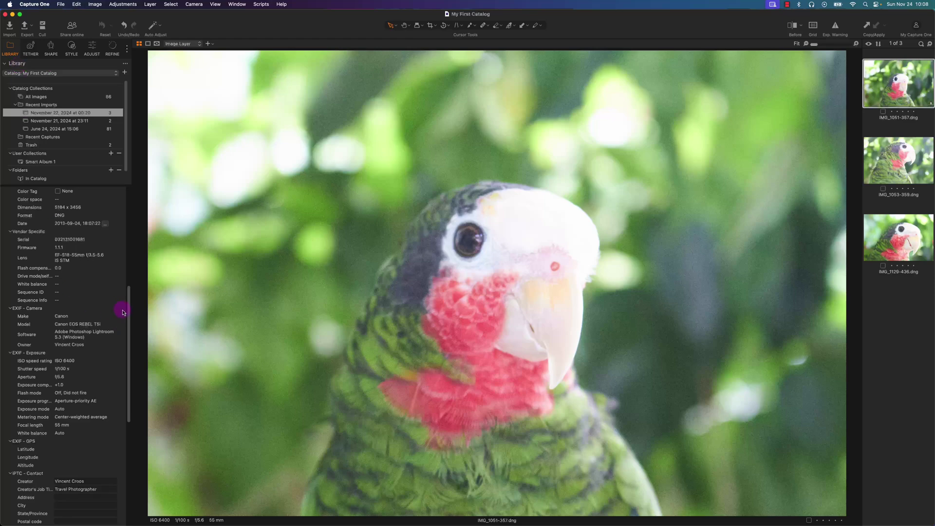
drag(129, 313, 130, 329)
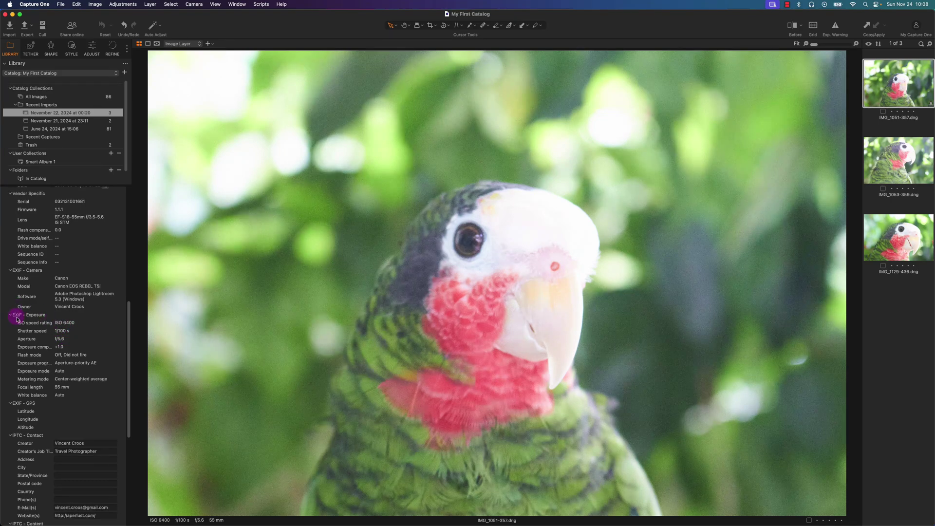
scroll(129, 343, up, 1)
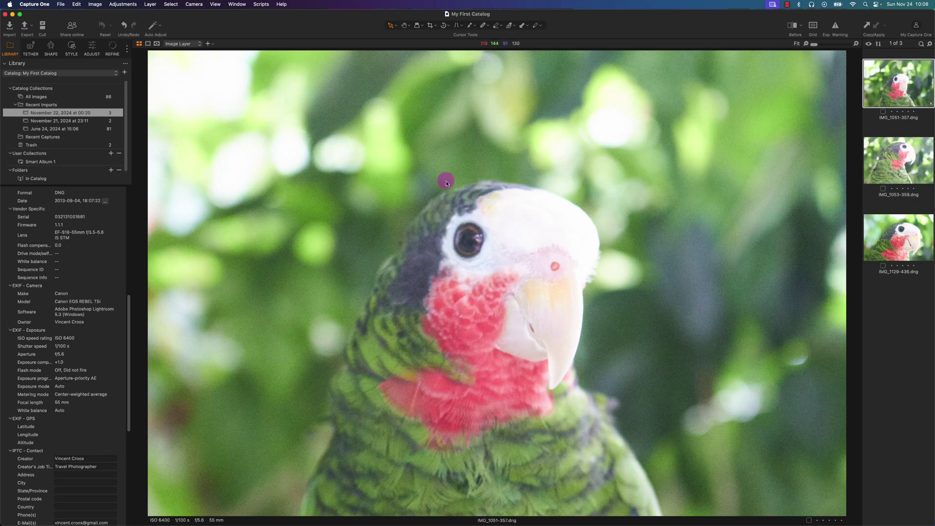
Try the Luminance noise reduction at low strength and at 100, and reset the Noise Reduction settings
click(115, 52)
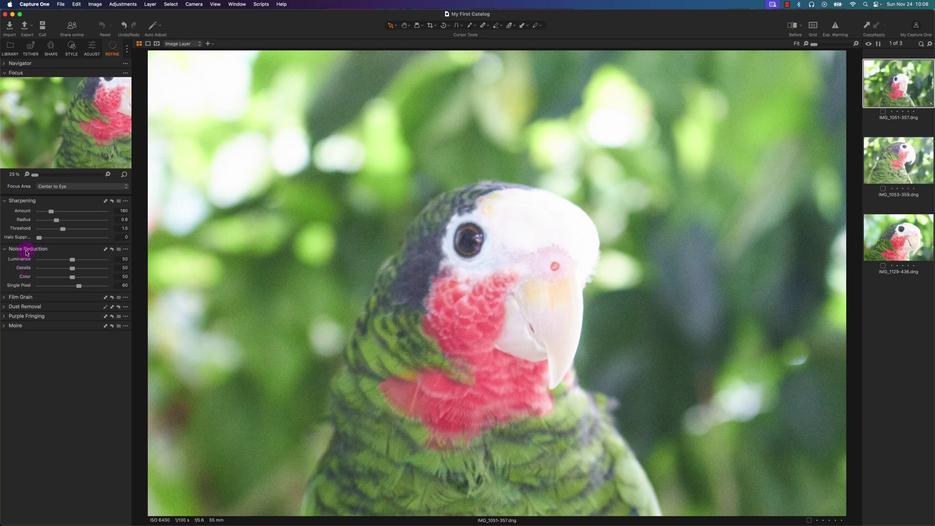
drag(68, 260, 27, 264)
drag(43, 262, 105, 261)
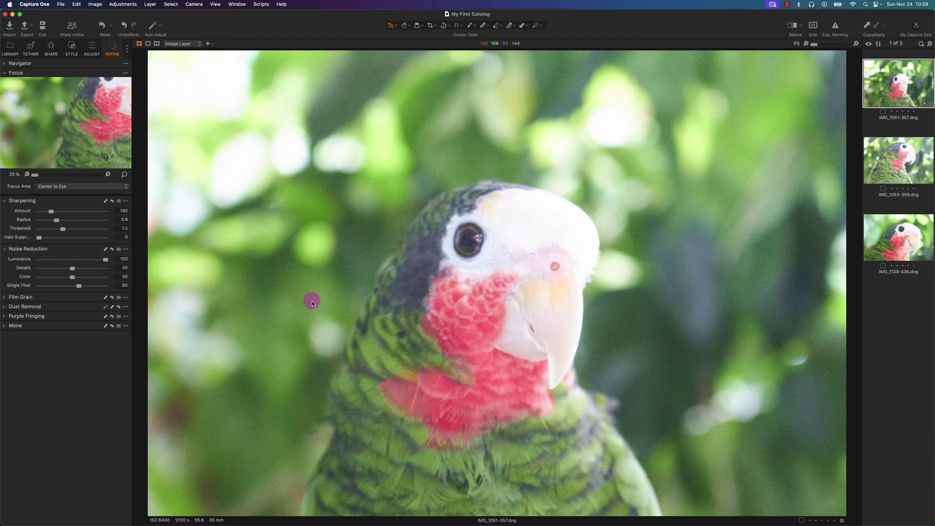
click(112, 250)
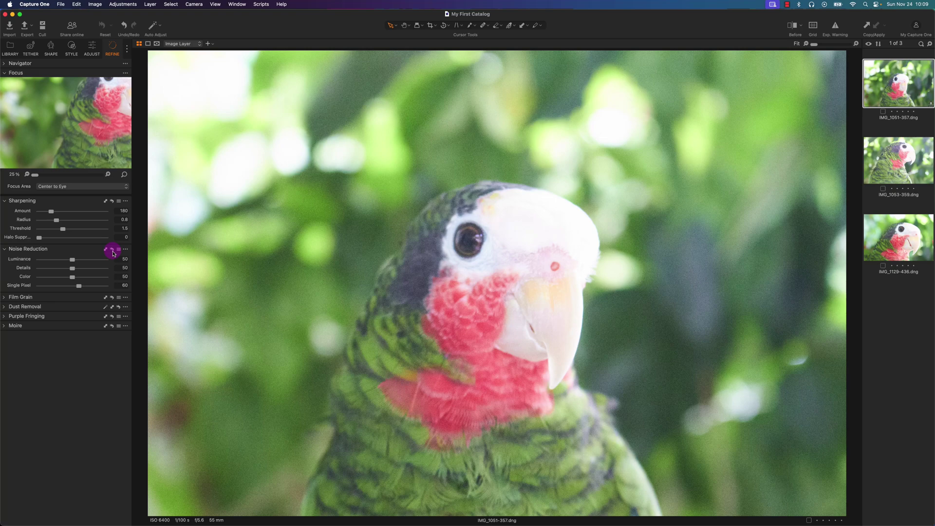
Send the parrot photo to Topaz Photo AI for processing as a 16-bit uncompressed TIFF with the sRGB profile
right_click(478, 177)
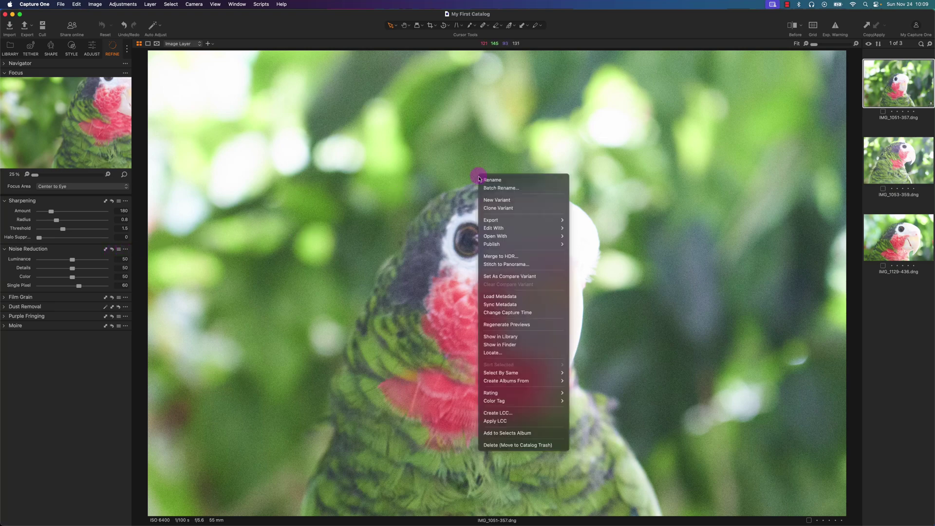
mouse_move(524, 229)
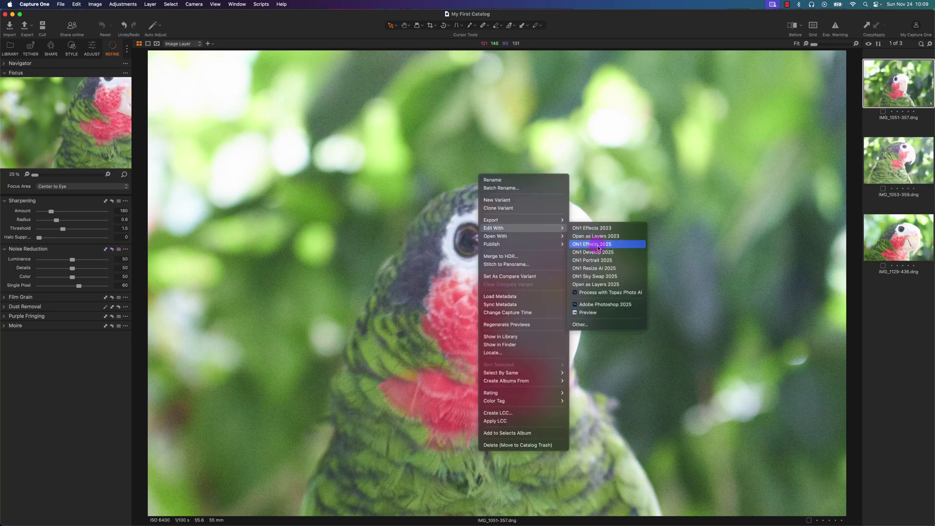
click(620, 293)
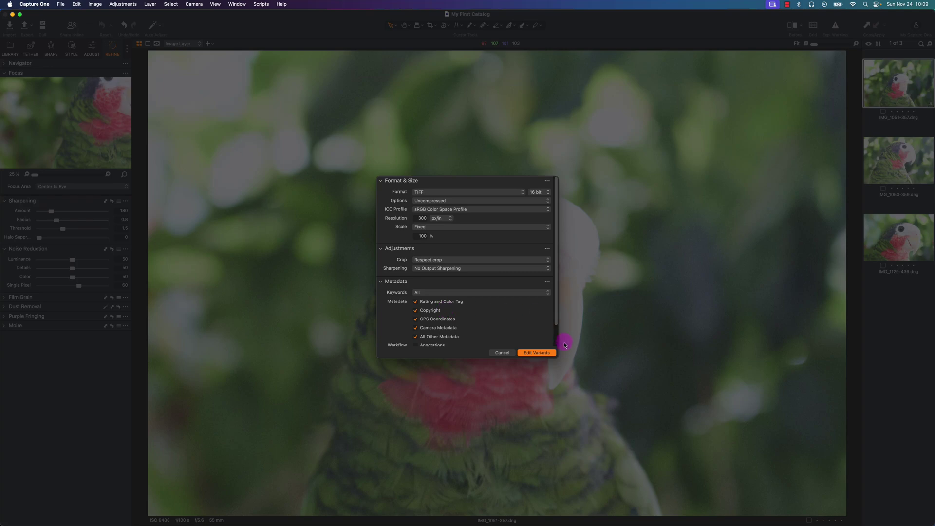
click(531, 354)
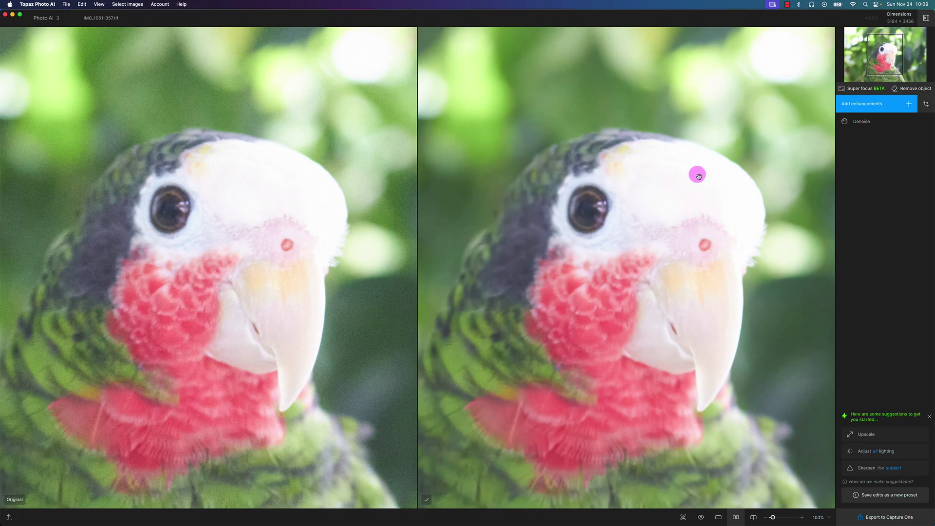
Inspect the Denoise settings and compare the original and denoised parrot at full-image and 75% zoom
click(880, 122)
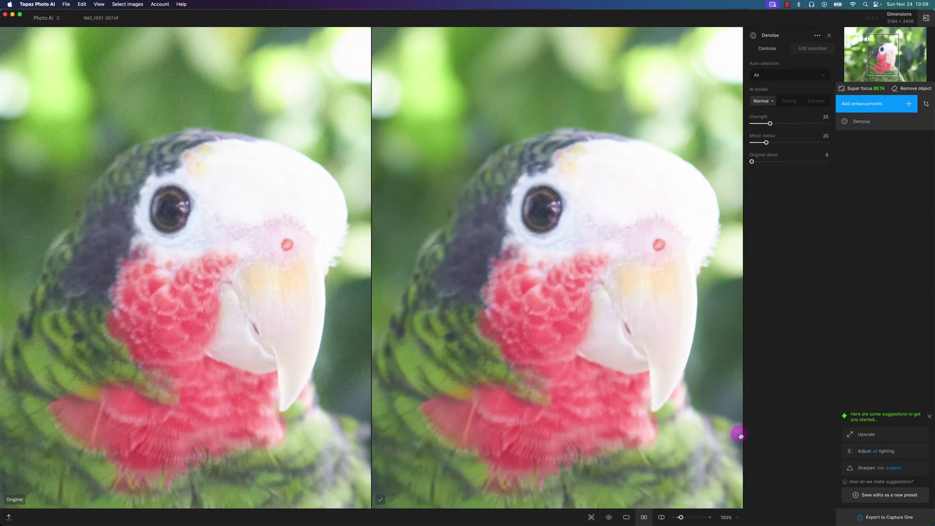
drag(683, 520, 679, 520)
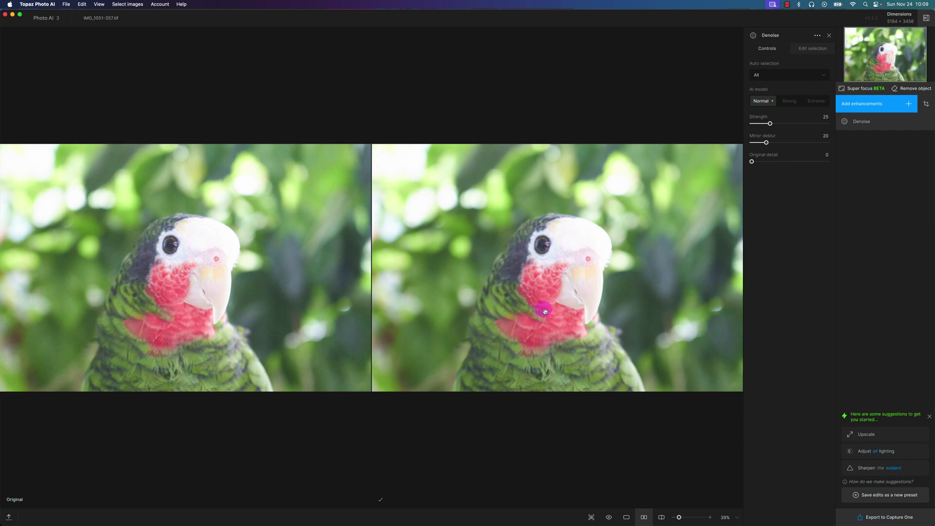
drag(678, 517, 679, 518)
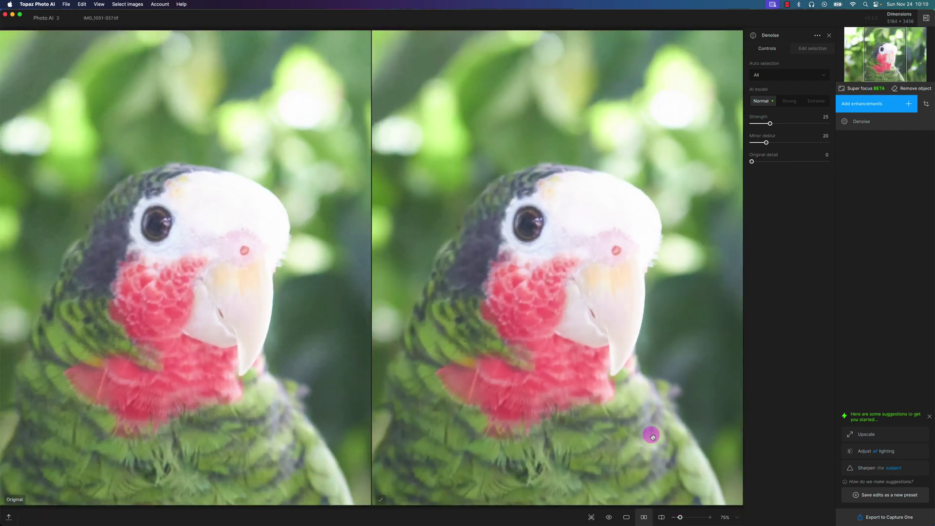
Add Sharpen for the subject of the parrot photo and switch its AI model to Lens blur v2
click(857, 467)
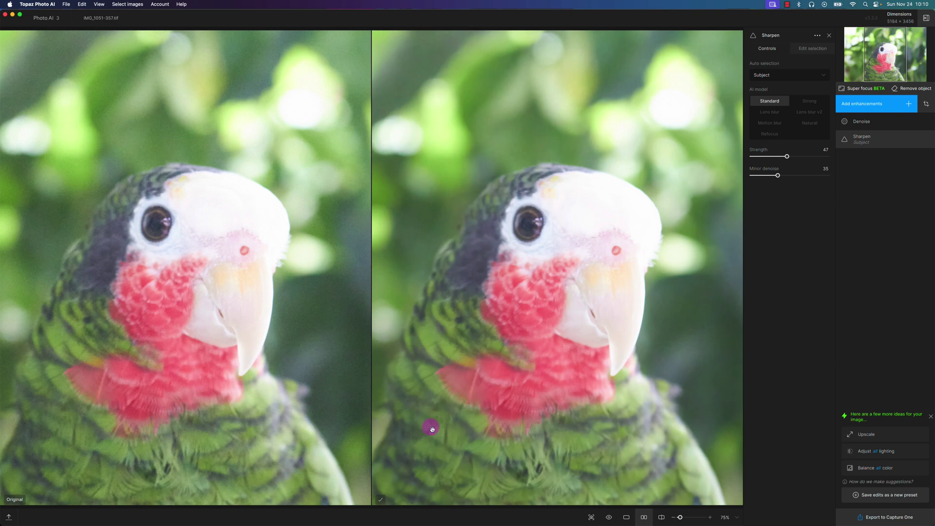
drag(475, 423, 495, 422)
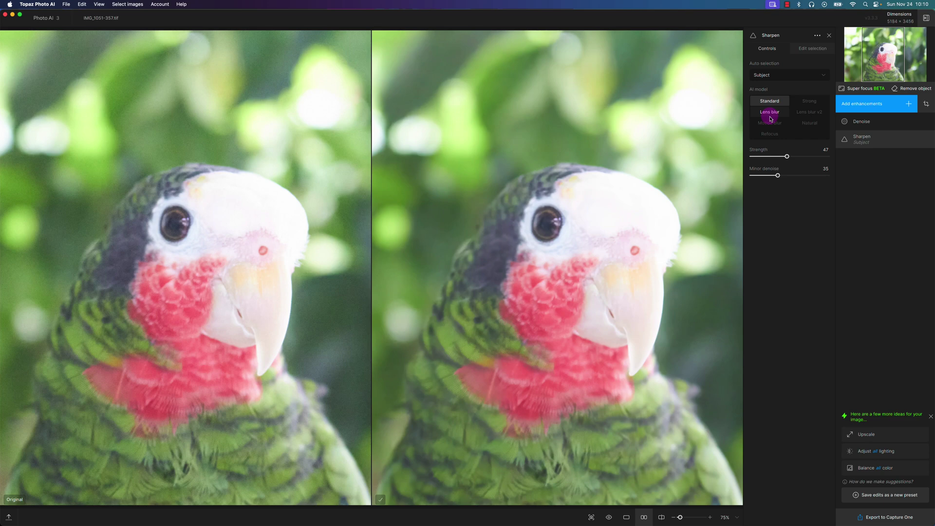
click(797, 114)
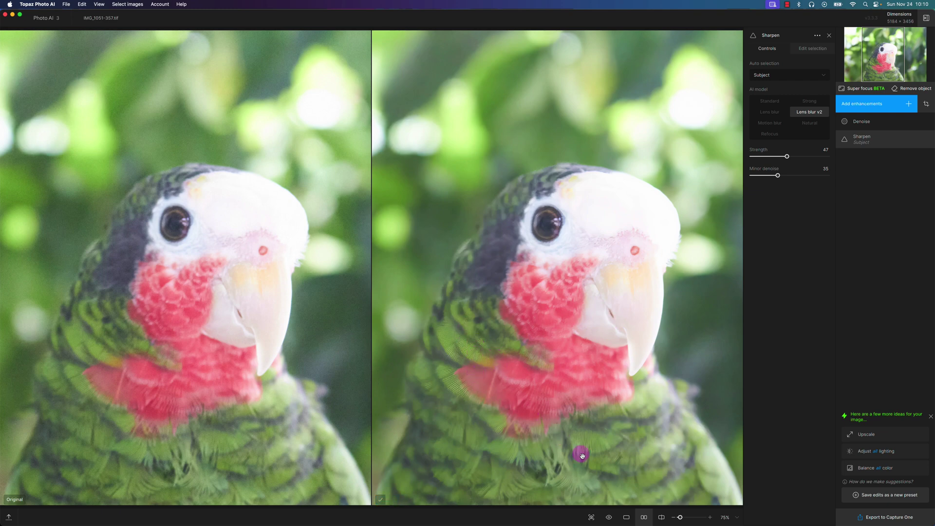
scroll(584, 455, down, 1)
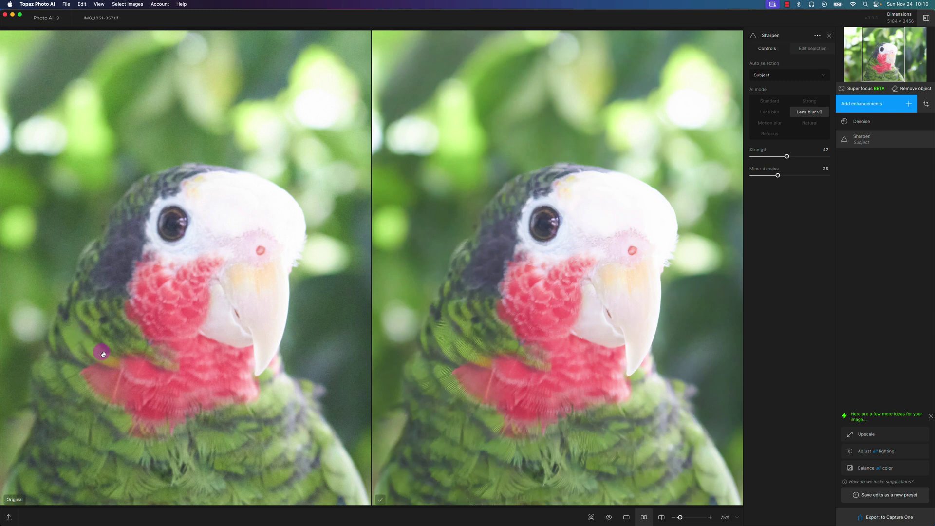
Try lower and higher Sharpen strengths, settle on a moderate strength, and export the parrot photo to Capture One
click(769, 159)
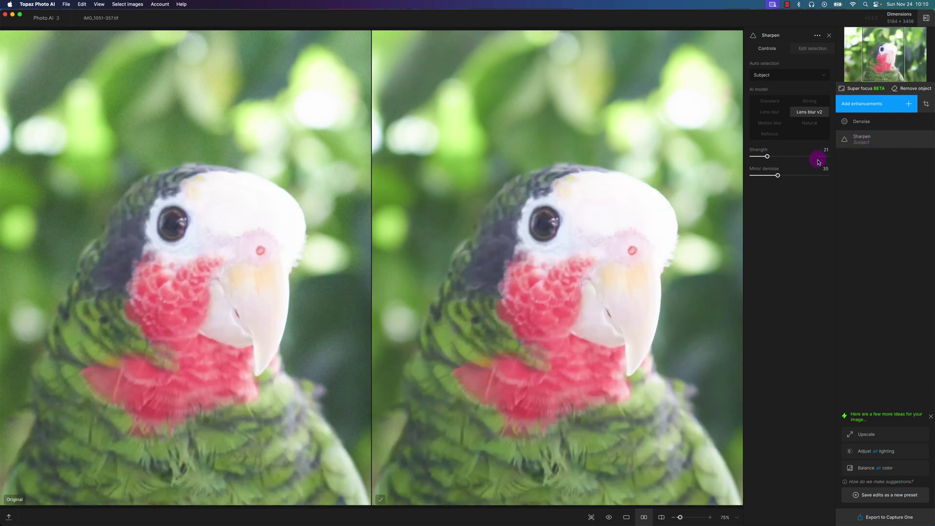
click(817, 157)
drag(794, 158, 781, 157)
click(874, 516)
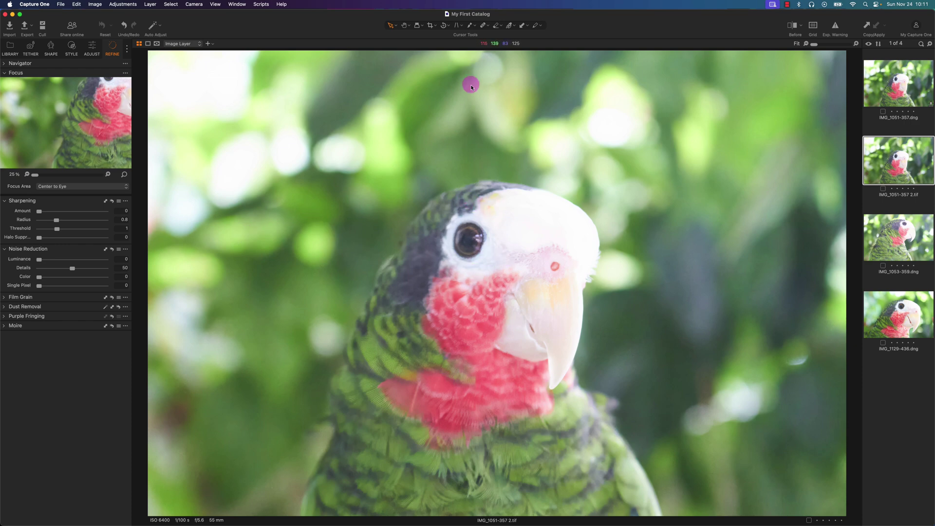
Mask the whole parrot on a new layer of IMG_1051-357 2.tif with AI Select
click(475, 27)
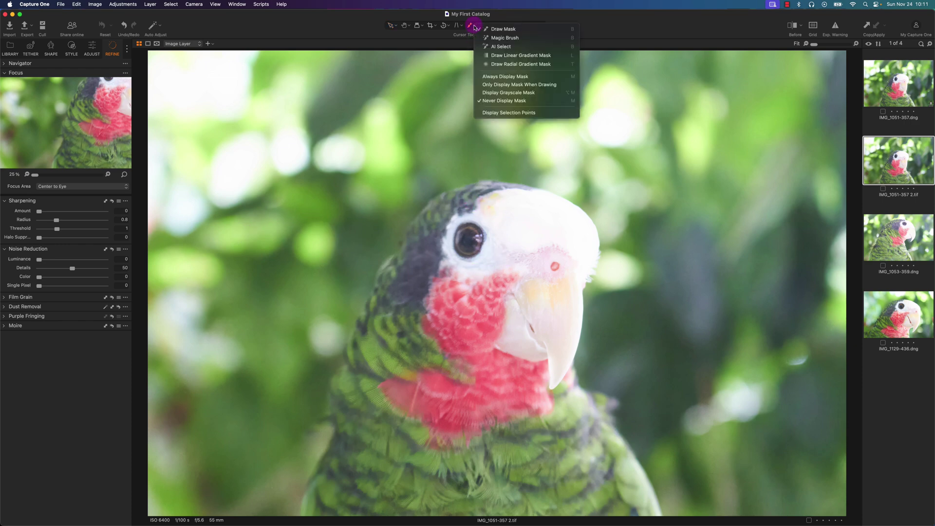
click(492, 47)
click(496, 229)
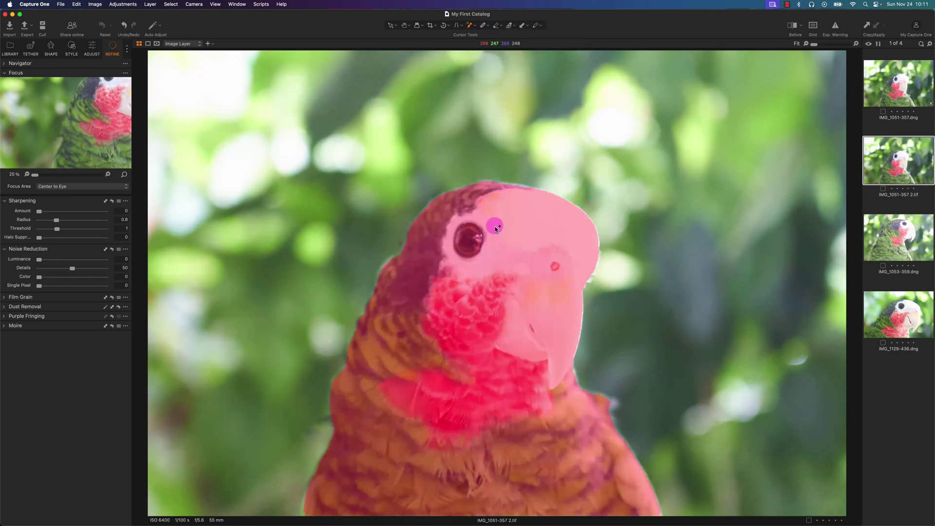
click(474, 285)
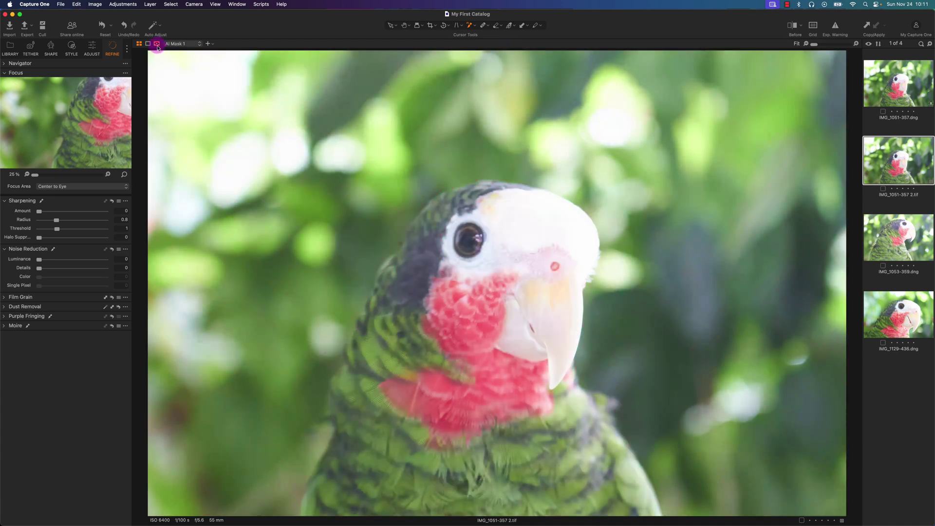
Display the parrot's mask overlay to check its coverage, hide it again, and check that AI Mask 1 is the active layer
click(157, 44)
click(177, 51)
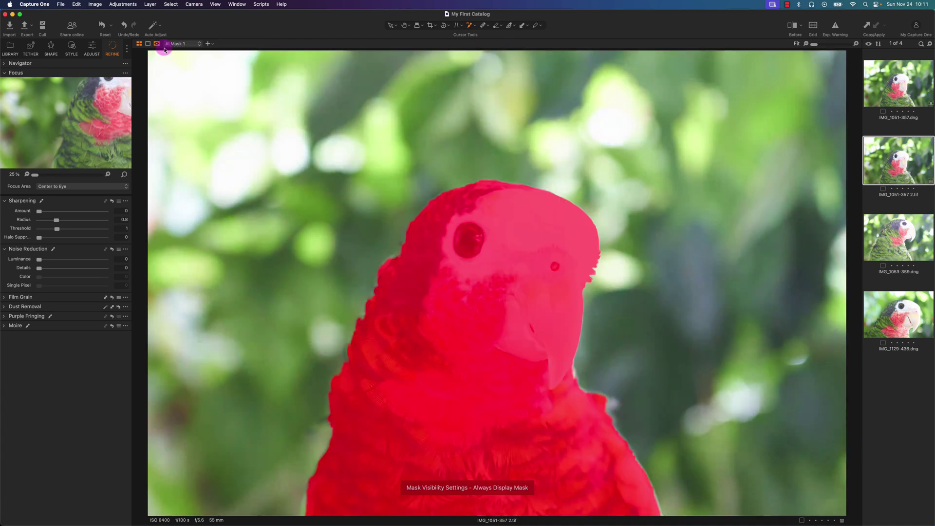
click(157, 43)
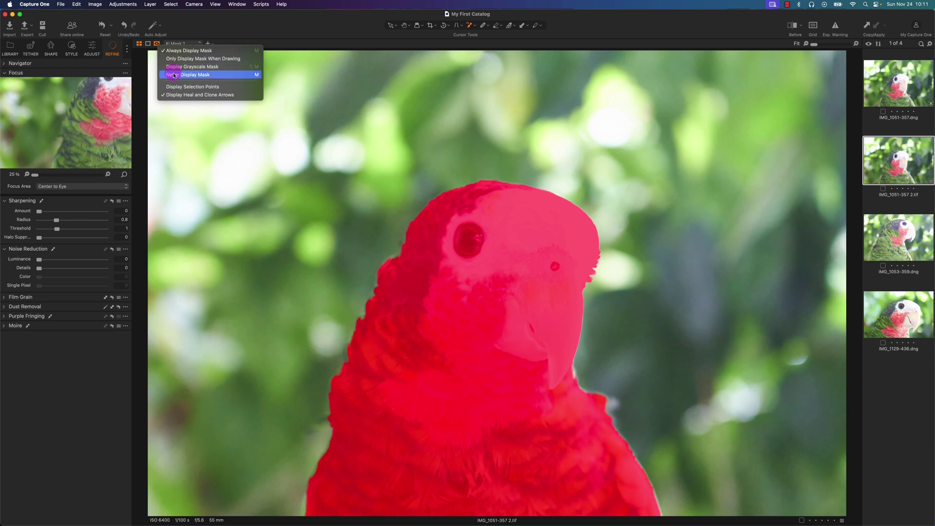
click(176, 75)
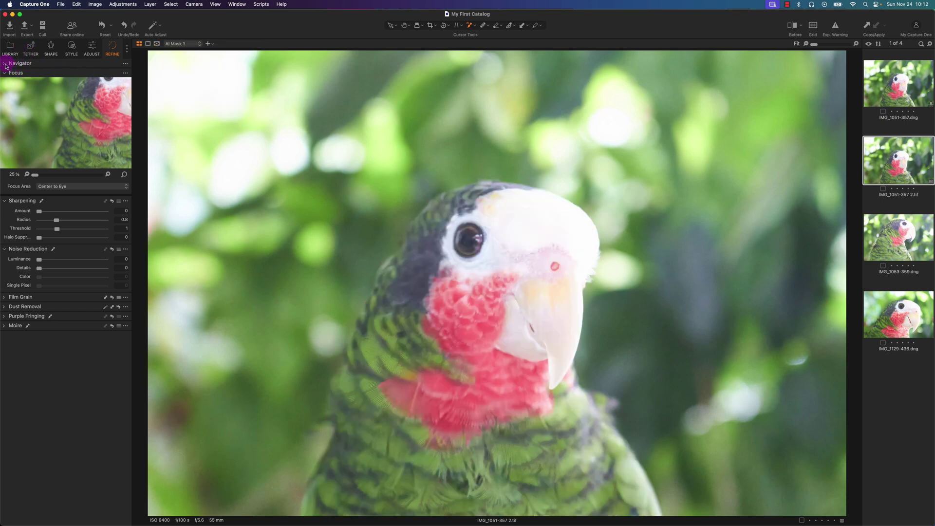
click(181, 44)
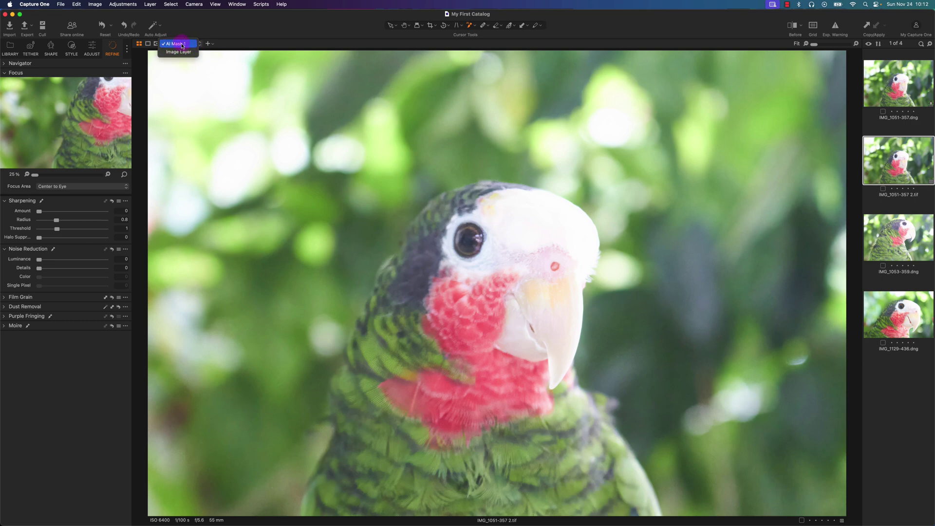
click(180, 44)
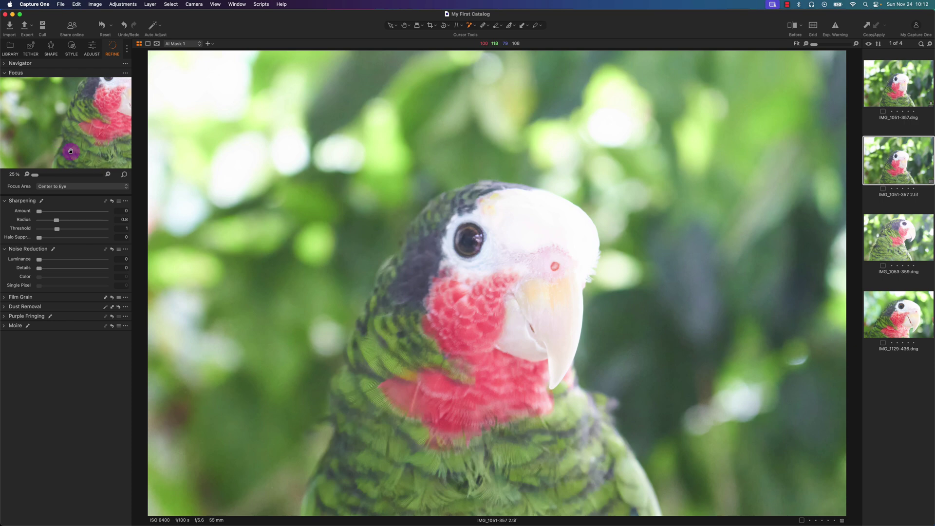
Raise the yellow saturation to 80 on AI Mask 1 with the Basic Color Editor
click(93, 47)
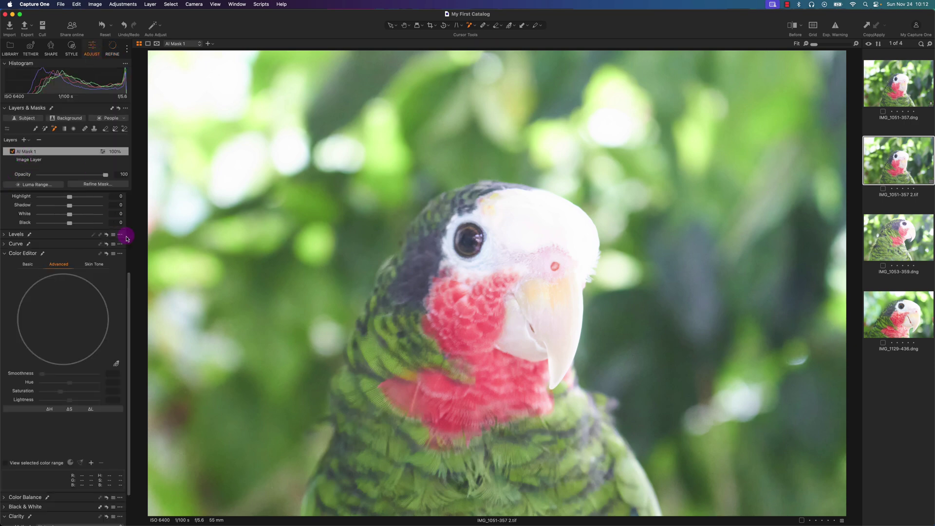
click(25, 264)
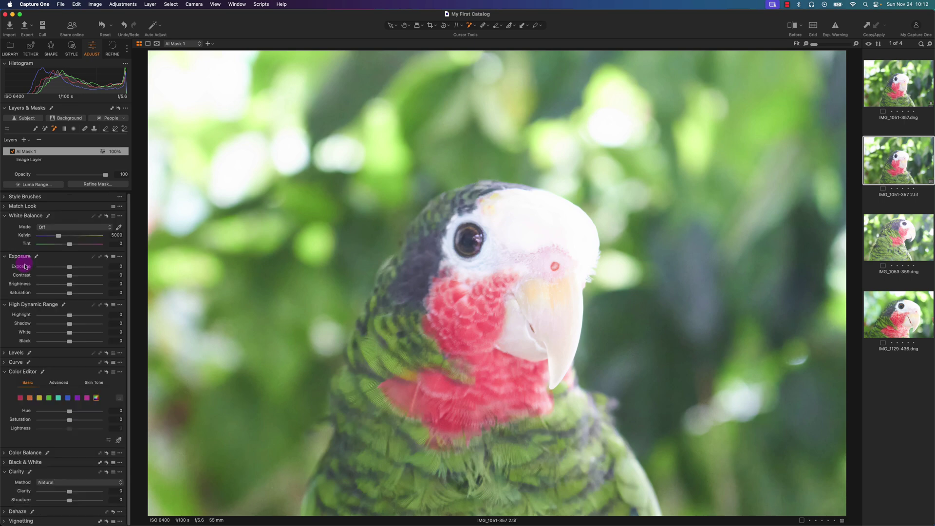
click(38, 398)
click(72, 424)
drag(74, 424, 87, 426)
click(39, 400)
drag(74, 423, 363, 331)
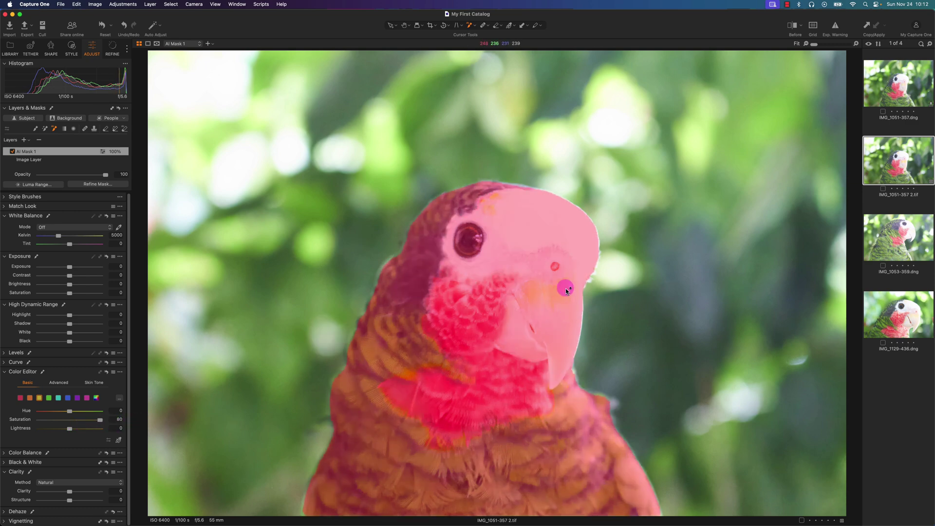
Set the mask visibility to Never Display Mask and switch to the Select cursor to clear the red overlay from the parrot
key(m)
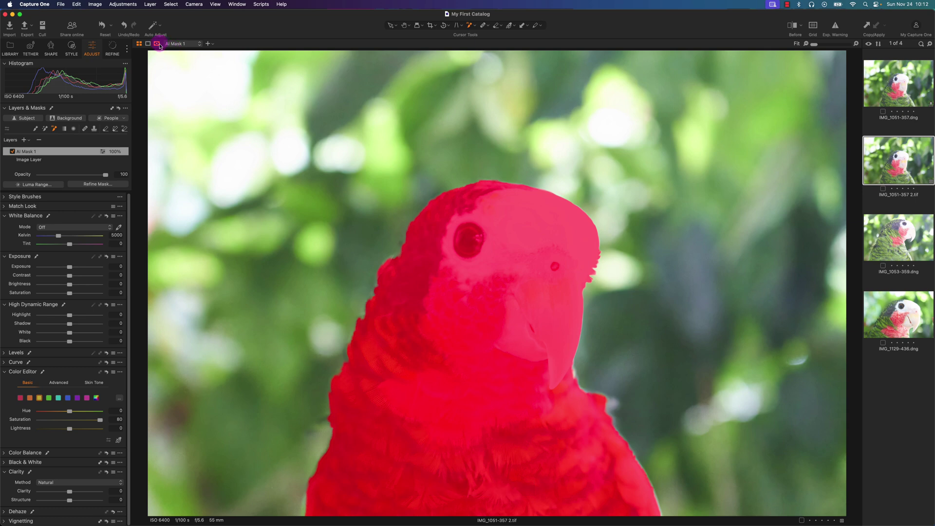
click(156, 43)
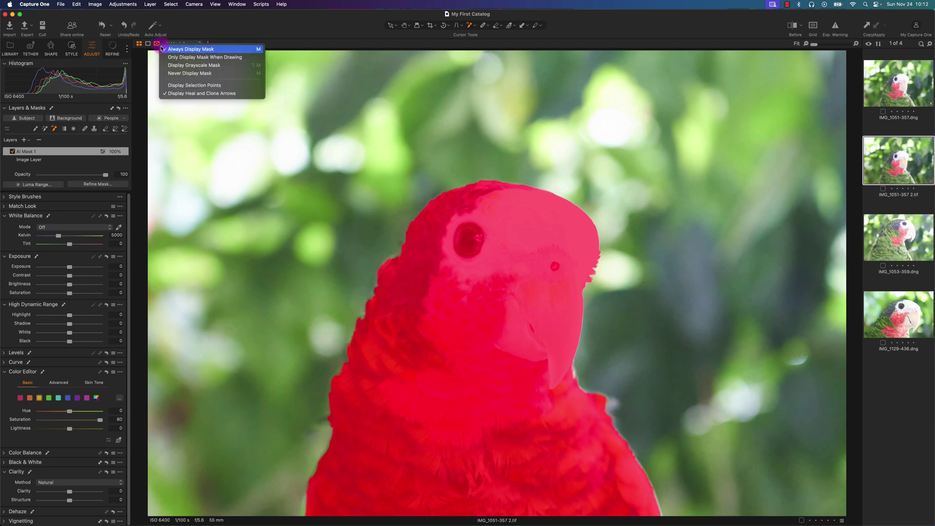
click(176, 73)
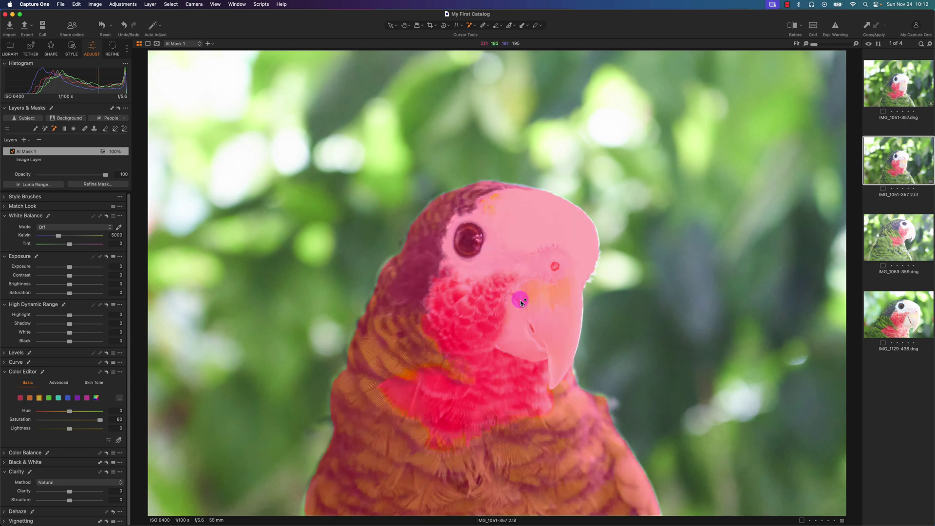
click(157, 44)
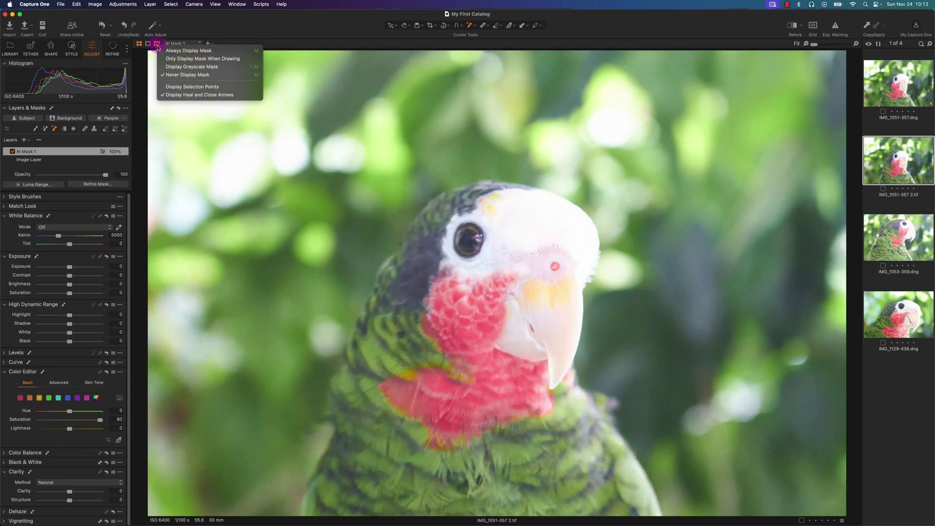
click(177, 87)
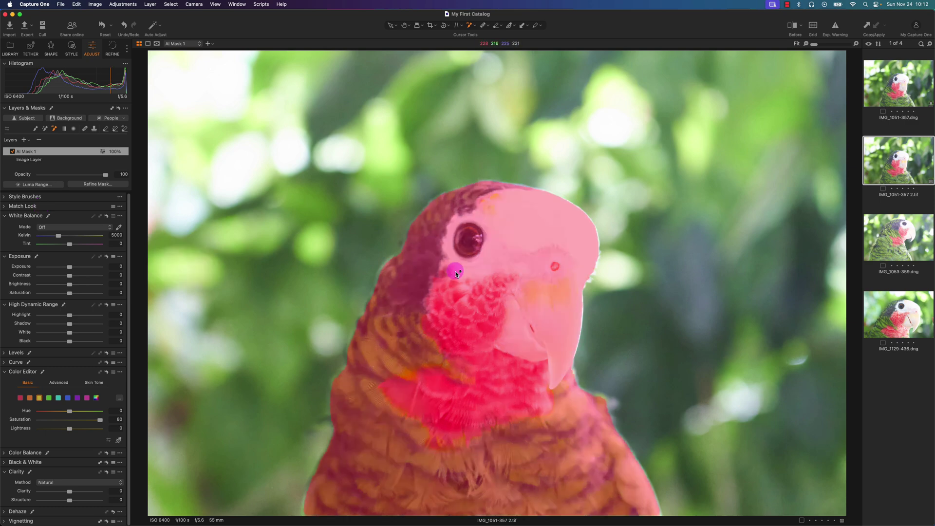
click(392, 27)
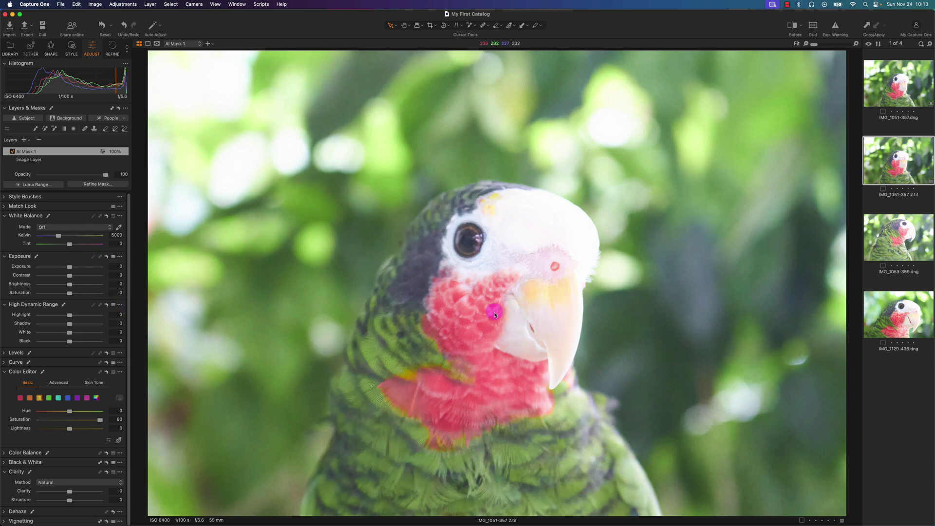
Set the parrot's red saturation to 15.3 and orange saturation to 37.4, and raise the green saturation in the Color Editor
click(21, 398)
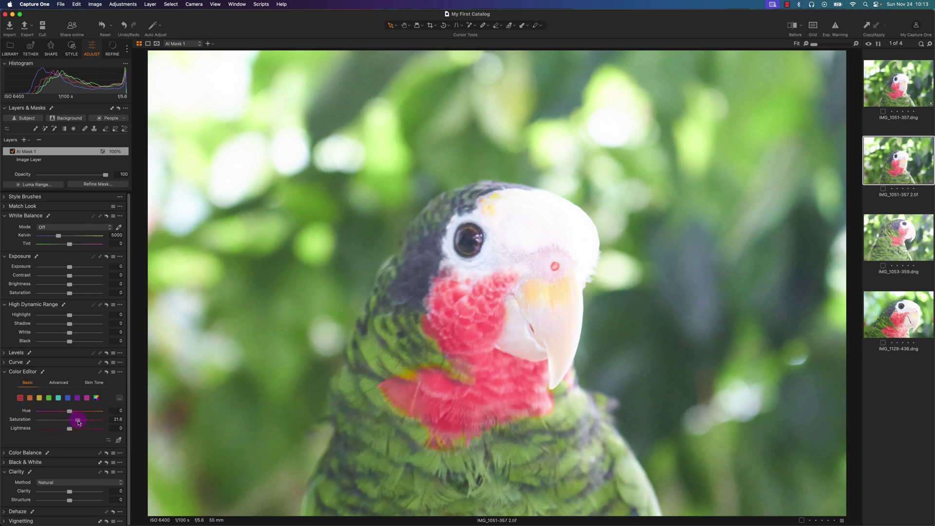
drag(78, 422, 76, 422)
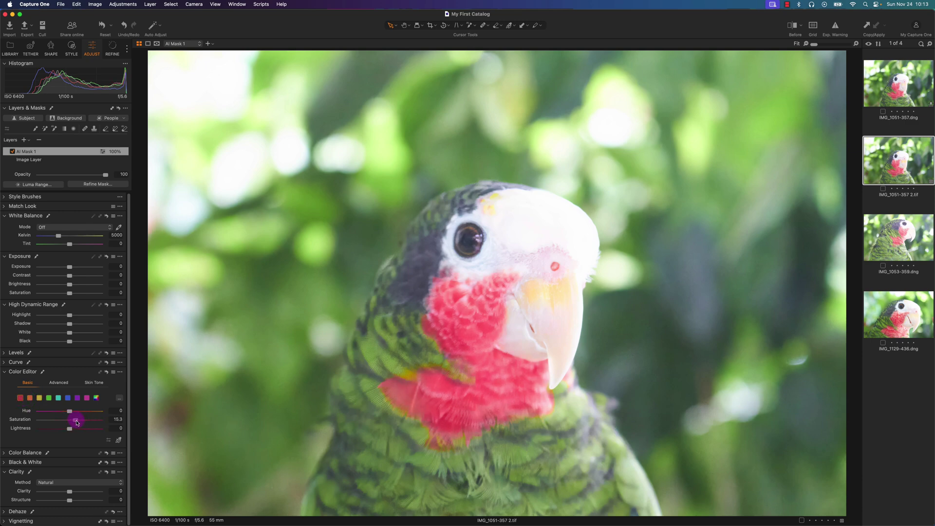
click(49, 398)
drag(83, 422, 76, 422)
click(29, 398)
mouse_move(84, 422)
mouse_down()
mouse_move(64, 421)
mouse_move(85, 422)
mouse_up()
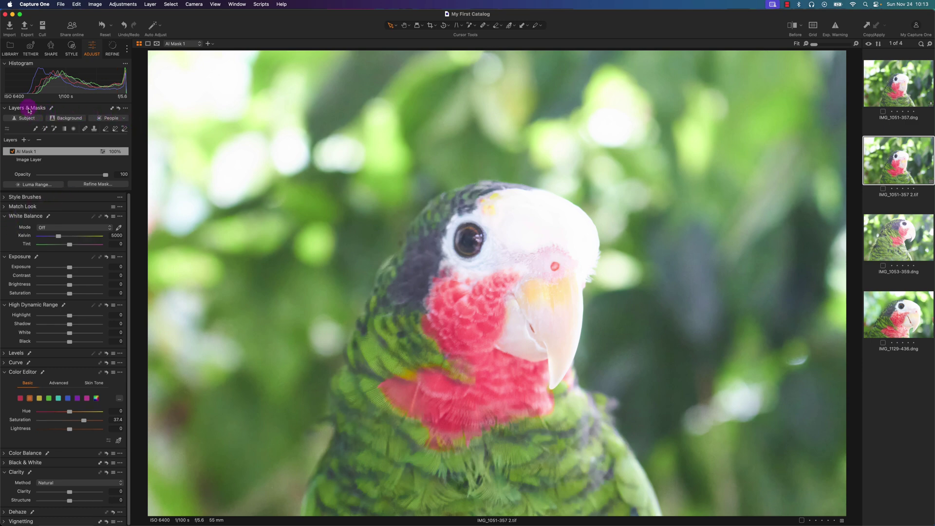
Try High Dynamic Range values of Black -100, Shadow -82 and Highlight -37 on the Image Layer, and reset them
click(30, 162)
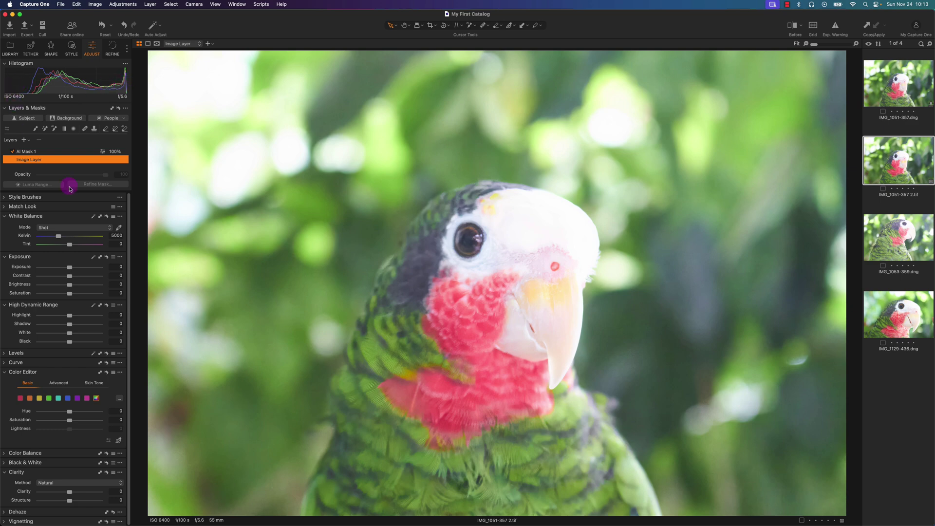
drag(70, 345, 43, 343)
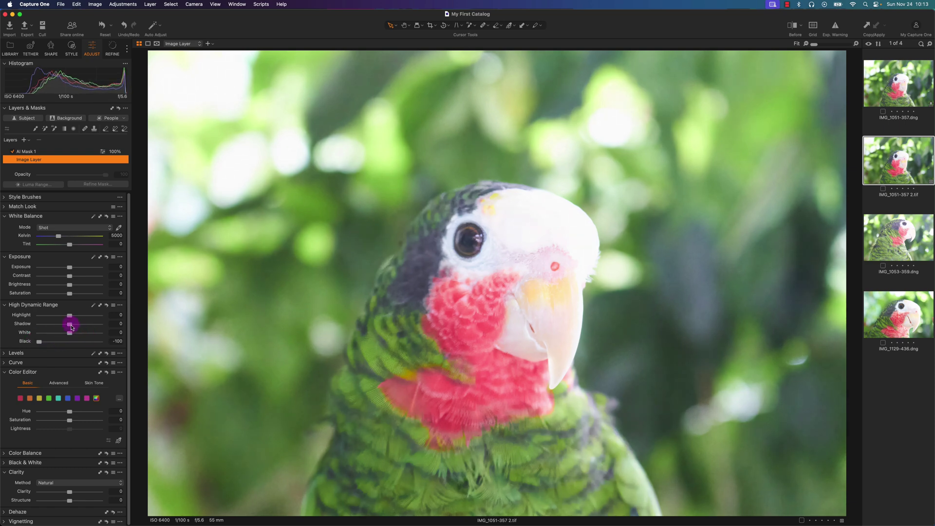
drag(68, 326, 44, 328)
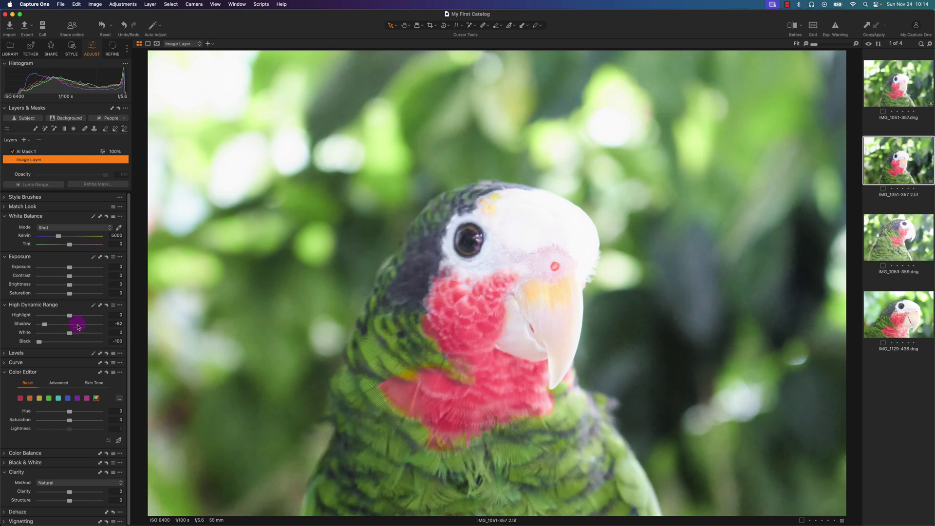
mouse_move(72, 335)
mouse_down()
mouse_move(71, 314)
mouse_move(59, 323)
mouse_up()
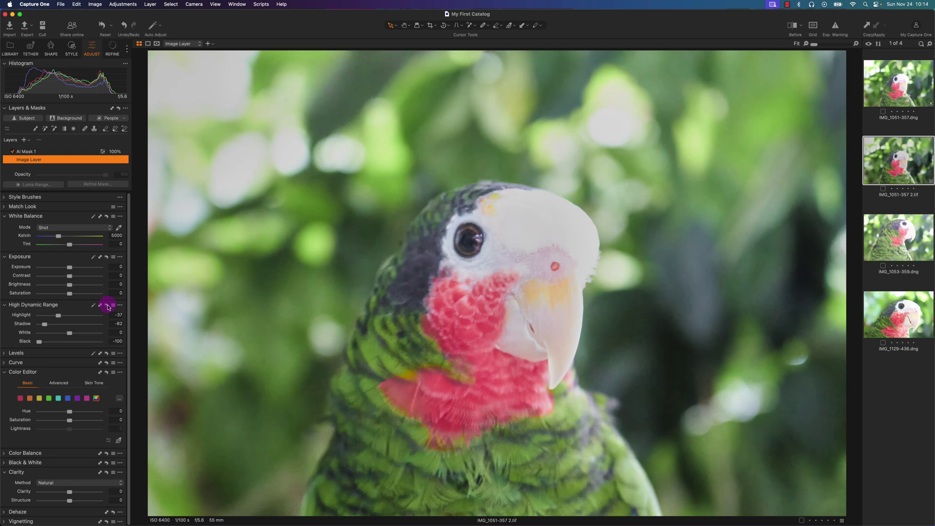
click(108, 305)
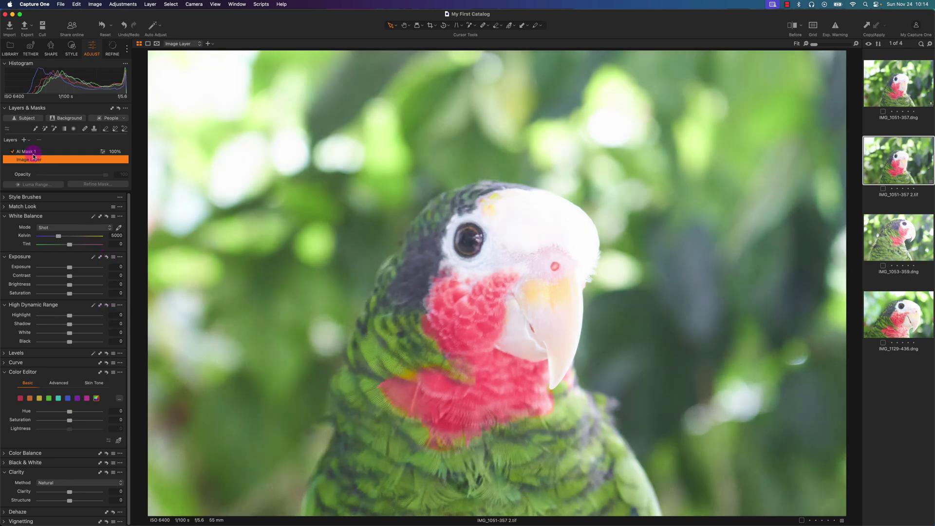
Set High Dynamic Range Highlight to -19 and White to -10 on AI Mask 1, and compare the parrot with and without these adjustments
click(33, 155)
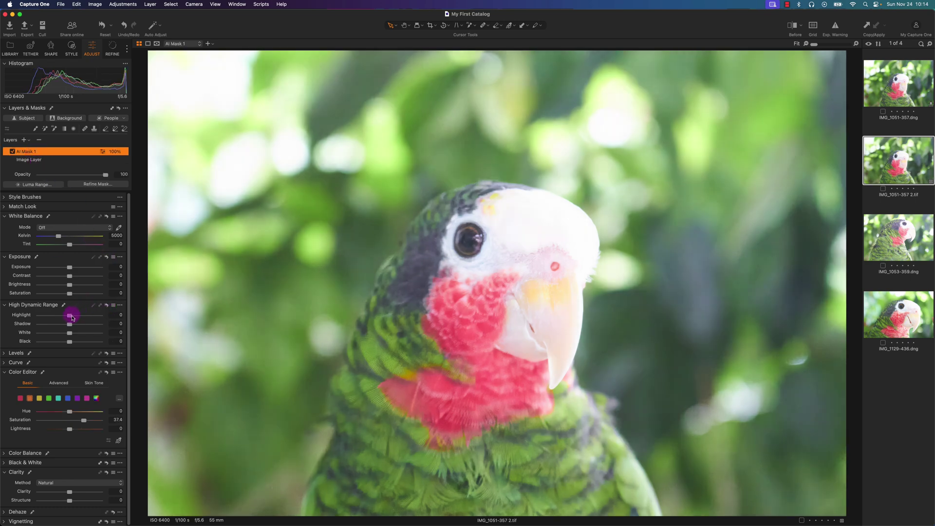
drag(70, 317, 64, 317)
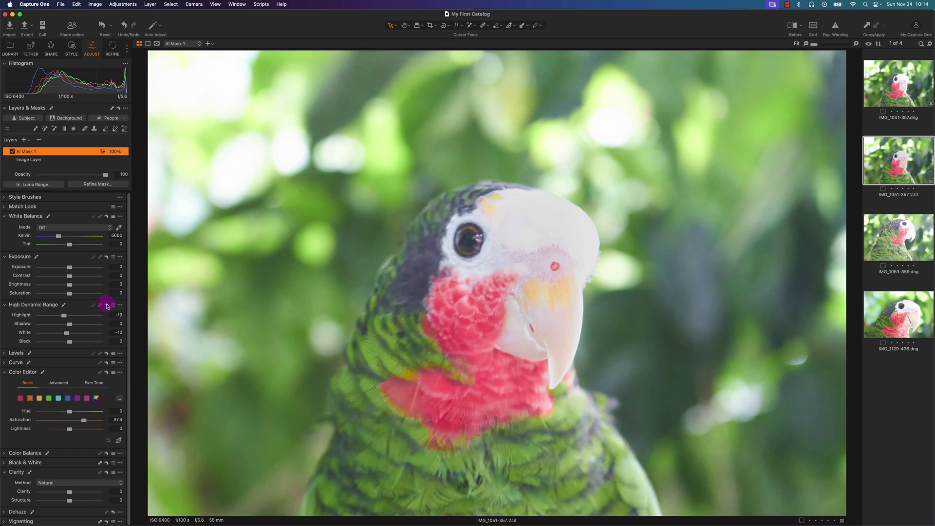
drag(107, 306, 107, 306)
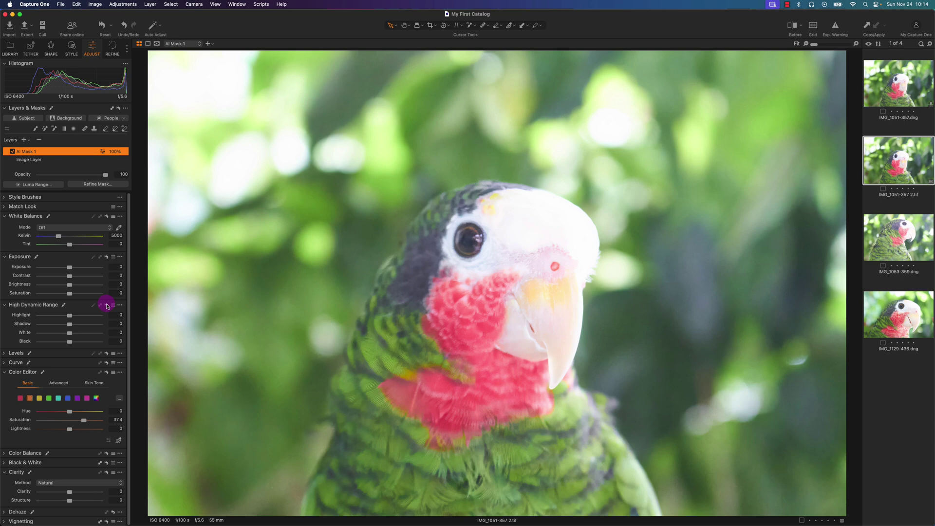
click(107, 305)
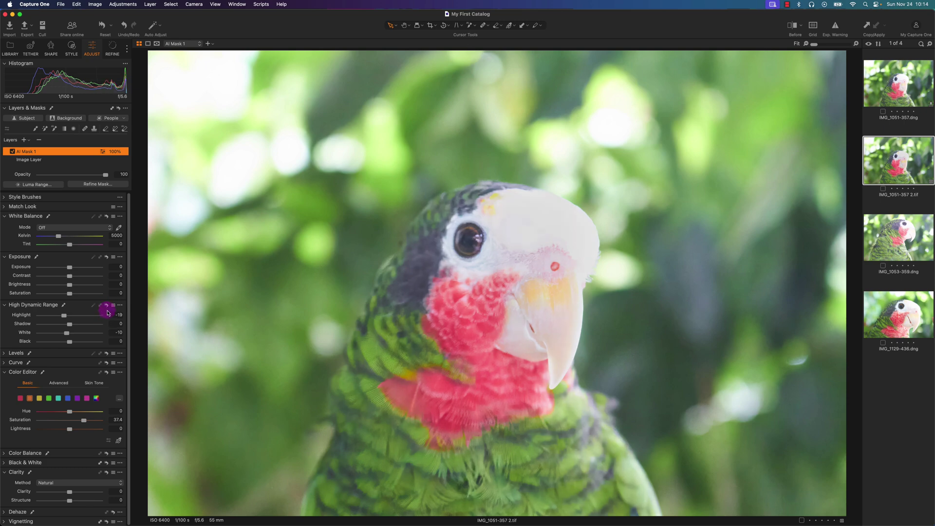
Compare the parrot with and without the High Dynamic Range adjustments, and set both Highlight and White to -9 on AI Mask 1
click(107, 306)
click(107, 305)
click(107, 305)
click(107, 305)
drag(66, 318, 70, 324)
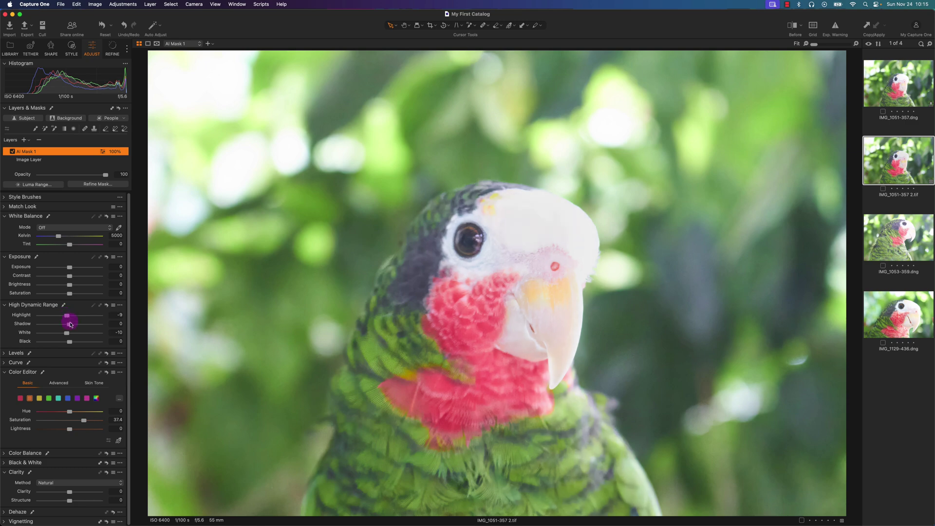
click(69, 333)
Set the masked parrot's Contrast to 7, Clarity to 14 and Structure to 13
drag(129, 271, 125, 310)
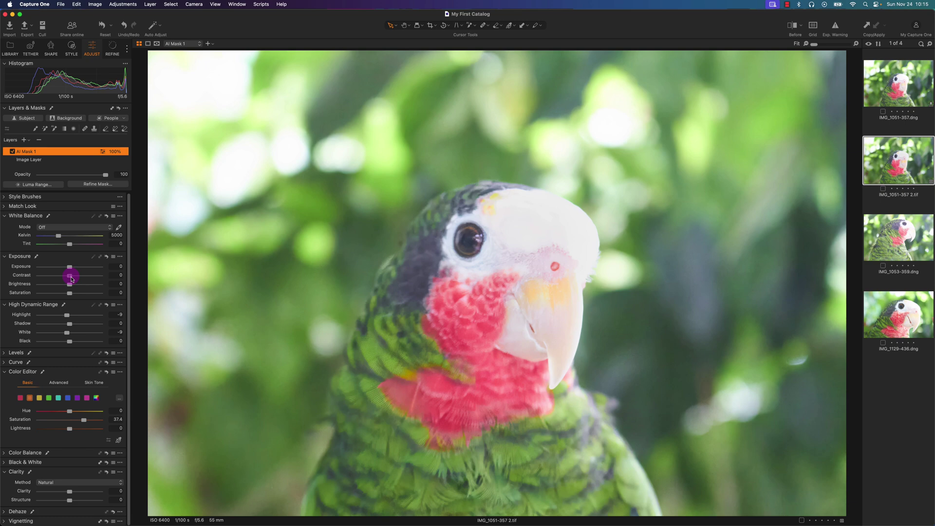
drag(72, 278, 76, 278)
drag(71, 494, 76, 496)
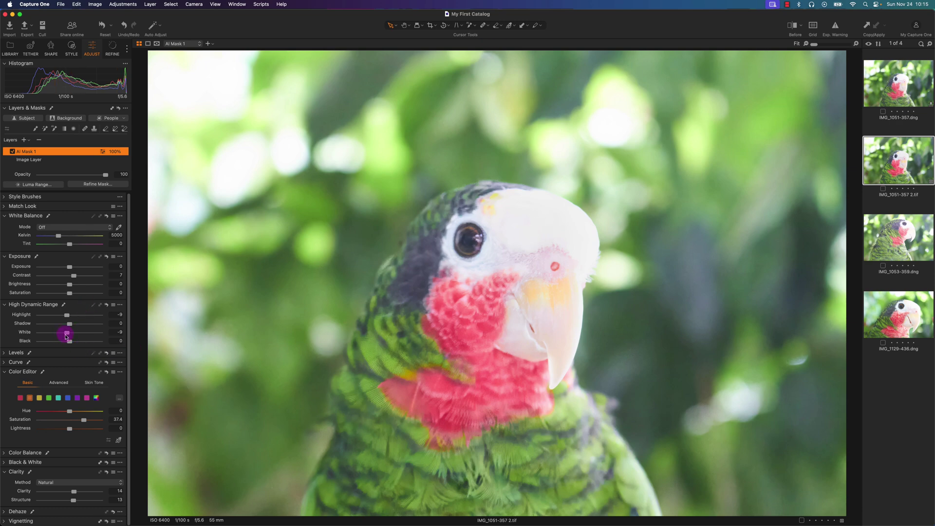
Set High Dynamic Range White to -17 and Highlight to -10 on AI Mask 1, and apply a vignetting amount of -0.14
drag(66, 336, 65, 318)
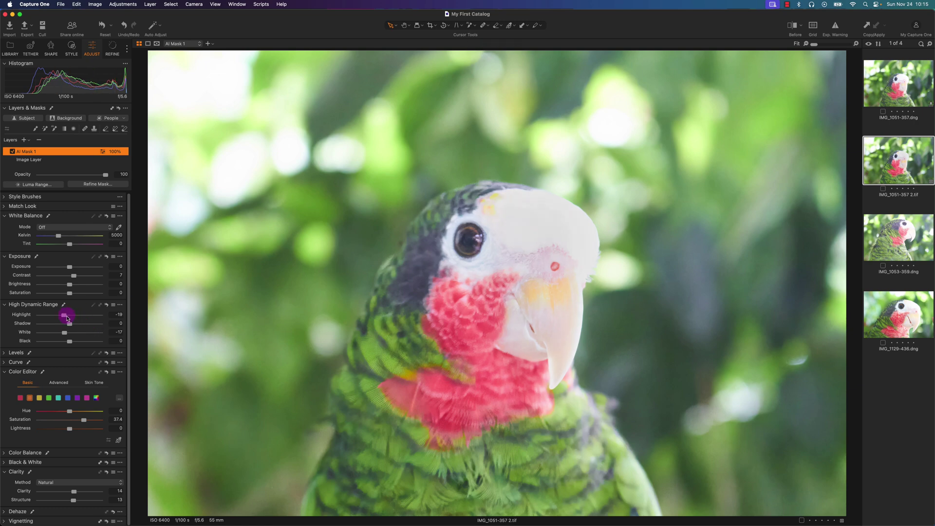
mouse_move(66, 315)
mouse_down()
mouse_move(78, 317)
mouse_move(67, 315)
mouse_up()
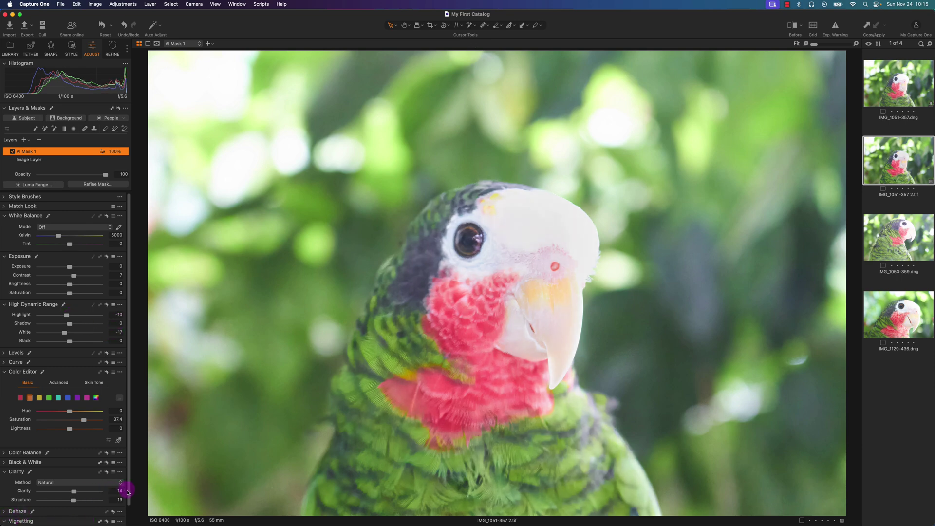
scroll(130, 519, down, 2)
scroll(130, 520, down, 1)
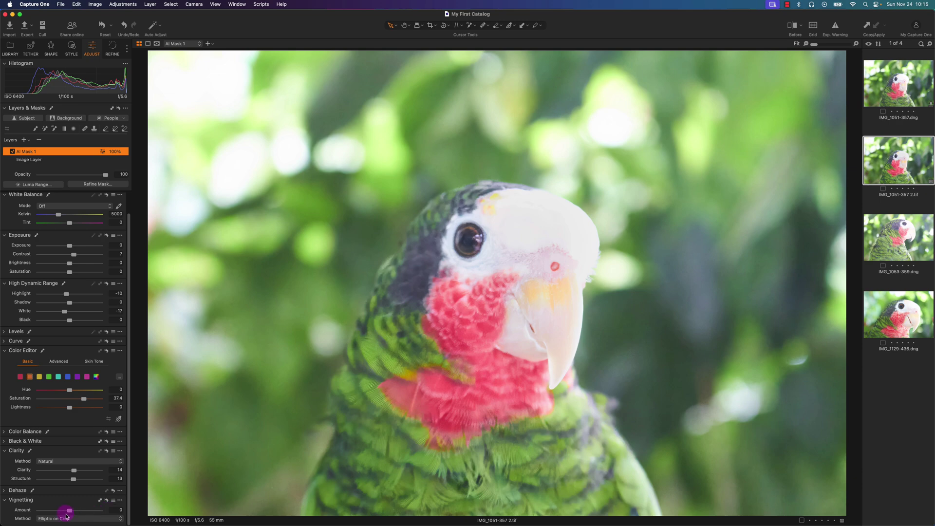
mouse_move(68, 514)
mouse_down()
mouse_move(48, 515)
mouse_move(81, 514)
mouse_move(67, 515)
mouse_up()
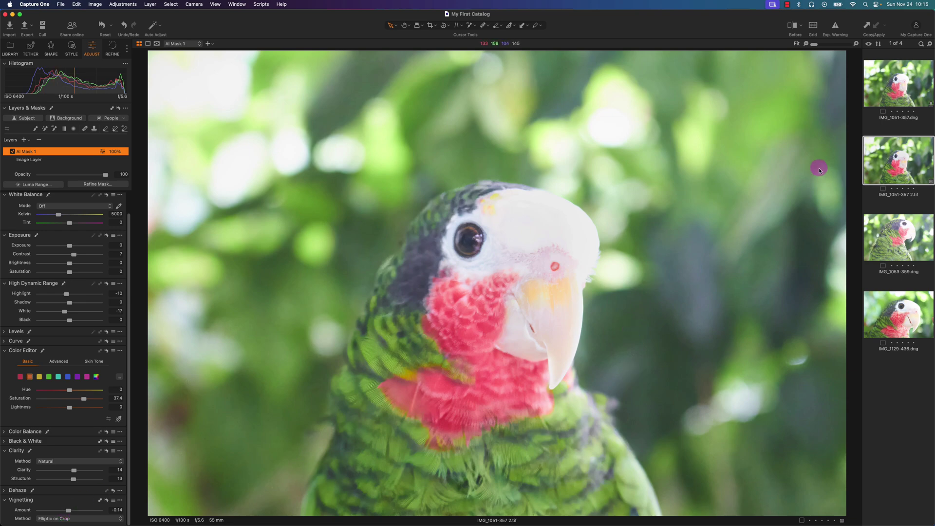
Set IMG_1051-357 2.tif as the compare variant and select the original IMG_1051-357.dng to view them side by side
right_click(446, 207)
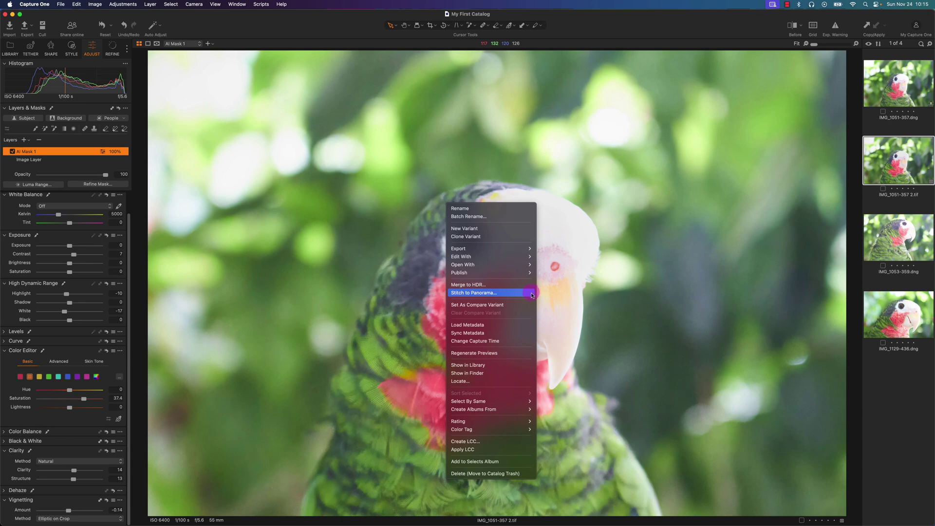
click(507, 306)
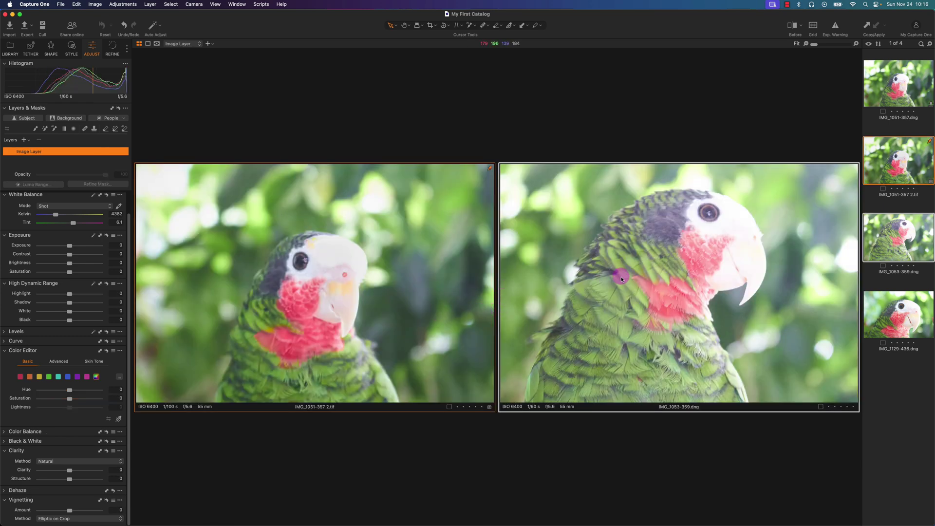
click(906, 88)
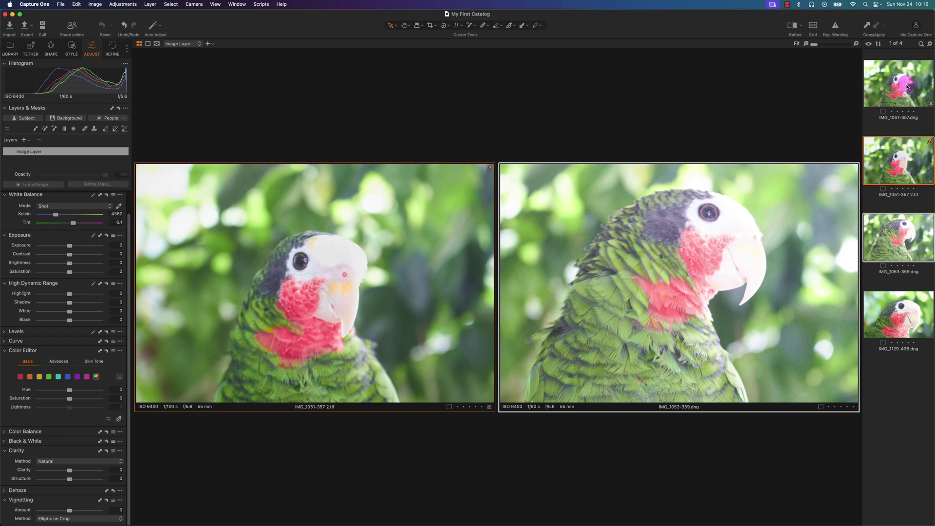